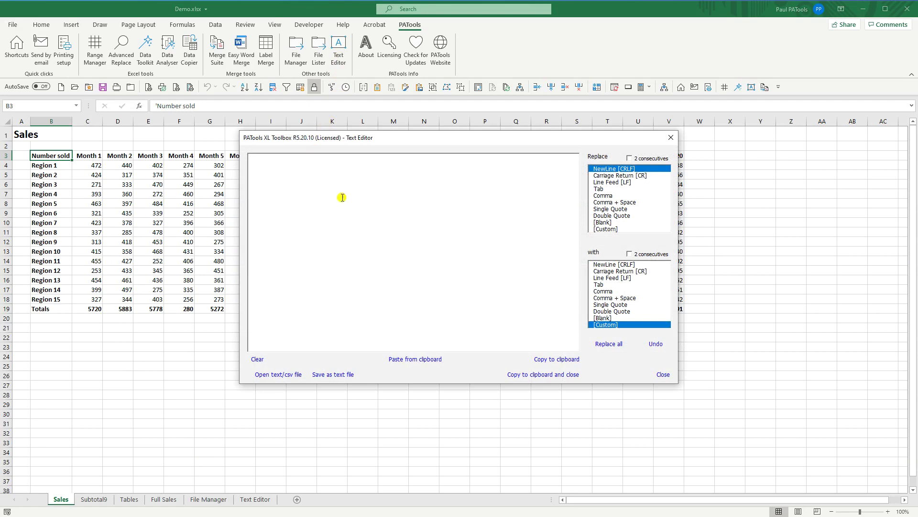
pyautogui.click(671, 139)
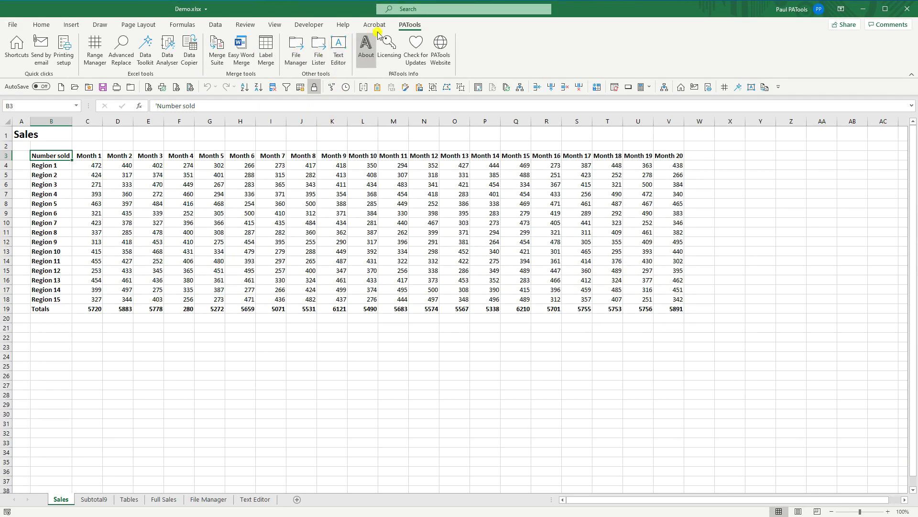
pyautogui.click(41, 25)
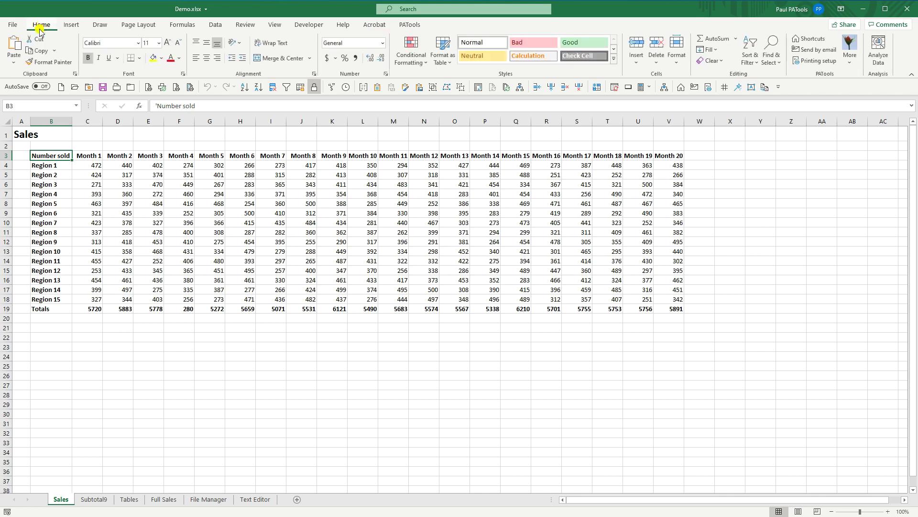
pyautogui.click(850, 48)
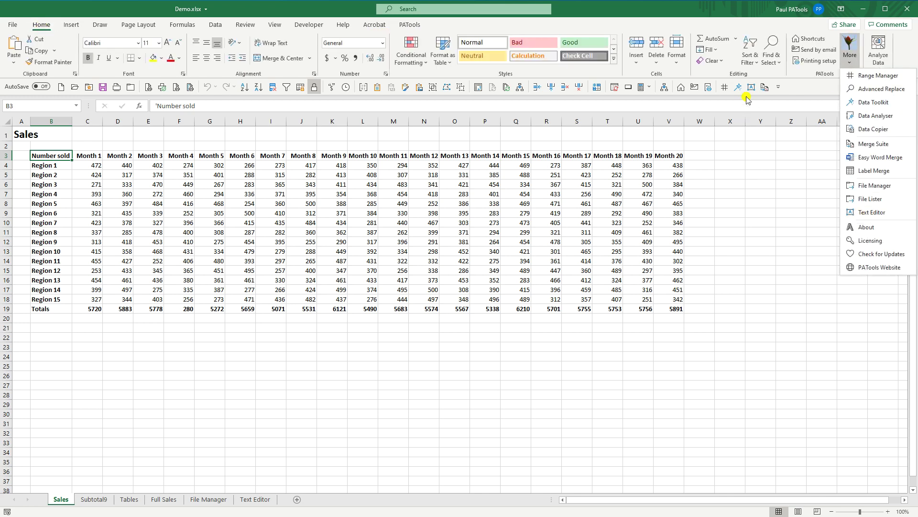
pyautogui.click(749, 139)
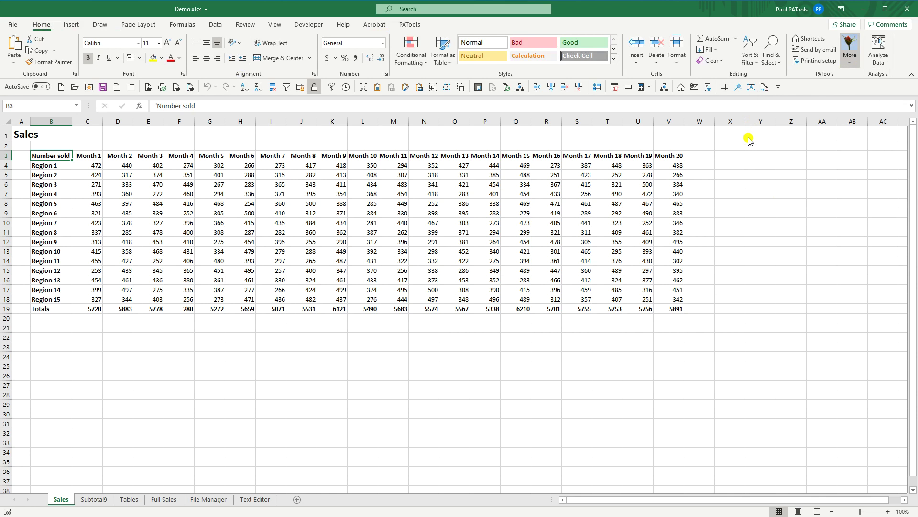
pyautogui.click(751, 88)
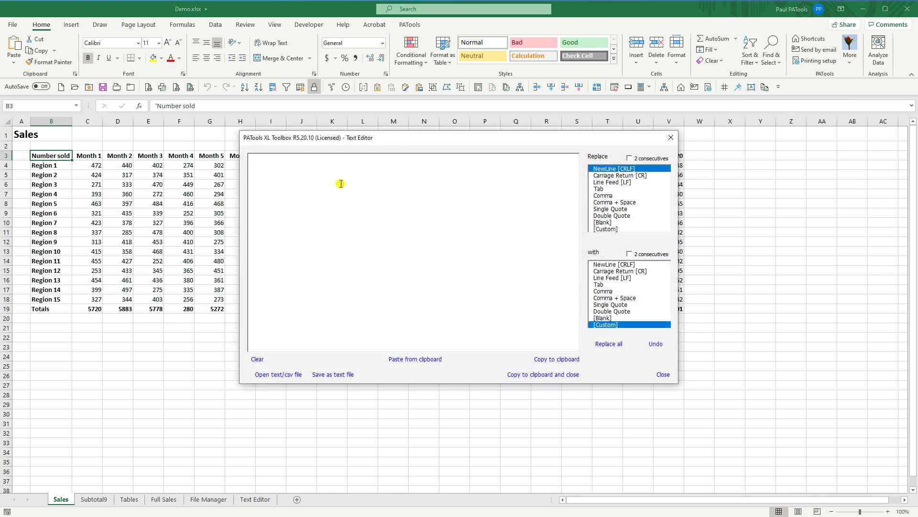
pyautogui.click(671, 139)
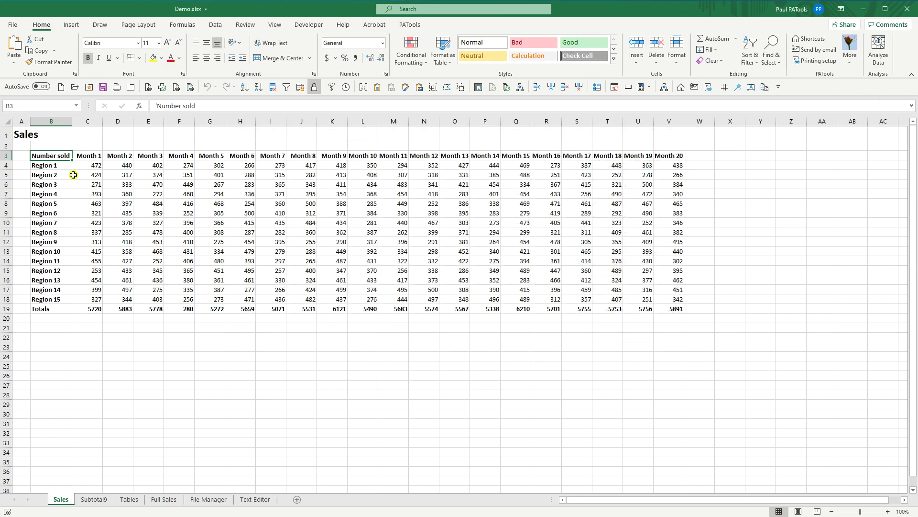
# Copy the range B3:K14 on the Sales sheet and paste it into the PATools Text Editor
pyautogui.moveTo(64, 156); pyautogui.dragTo(333, 260)
pyautogui.hotkey('ctrl', 'c')
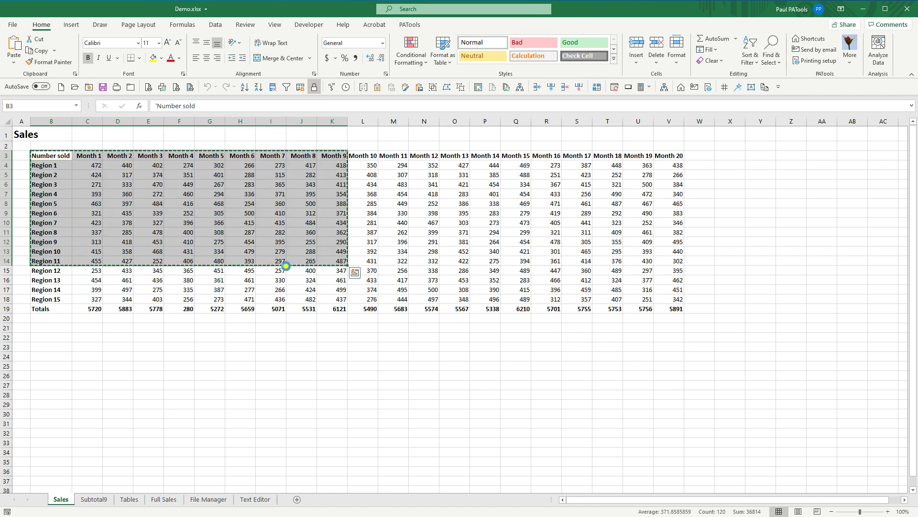
pyautogui.click(751, 87)
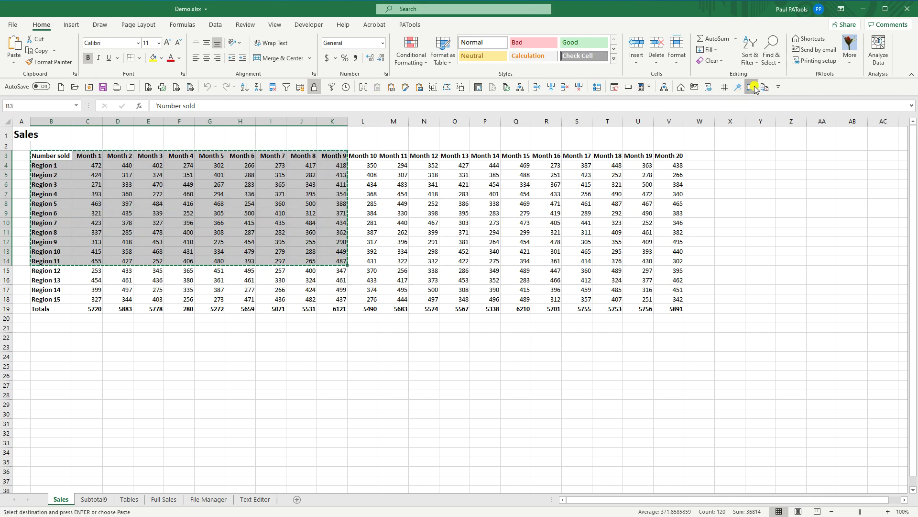
pyautogui.click(415, 359)
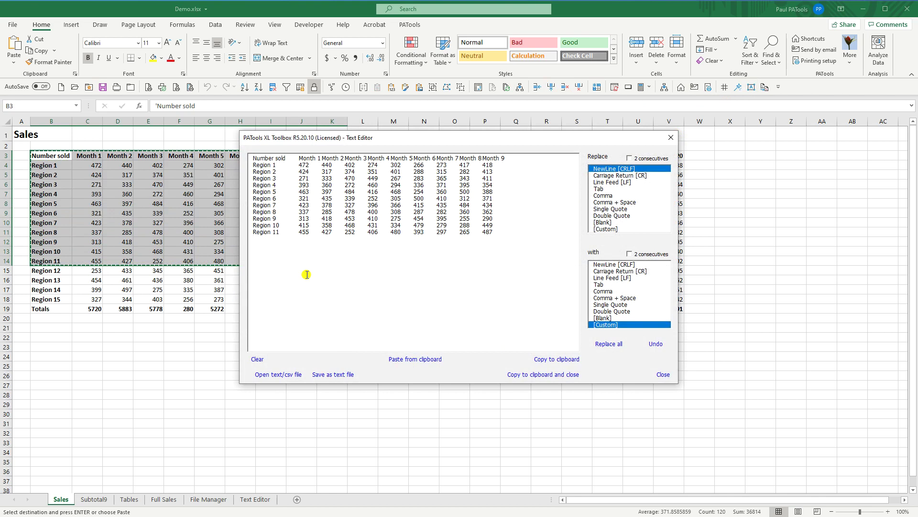
# Replace all tabs in the pasted data with commas
pyautogui.click(277, 165)
pyautogui.click(601, 189)
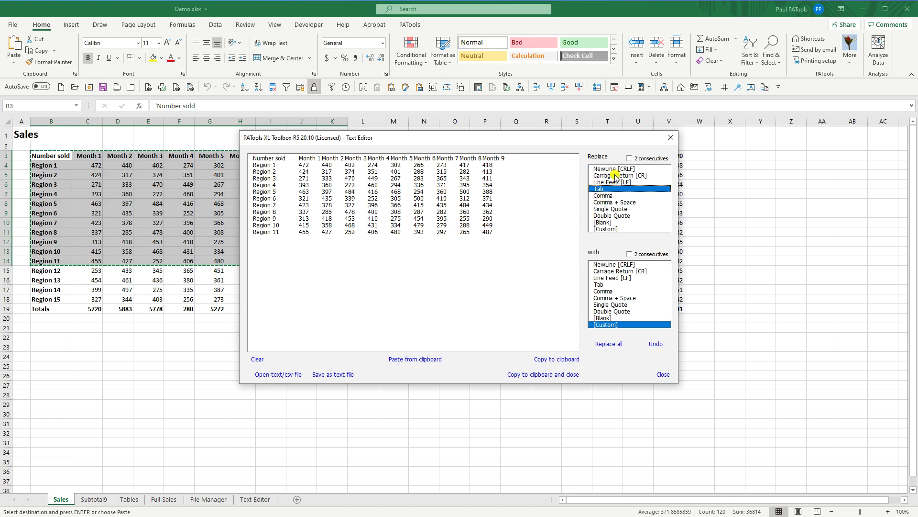
pyautogui.click(595, 290)
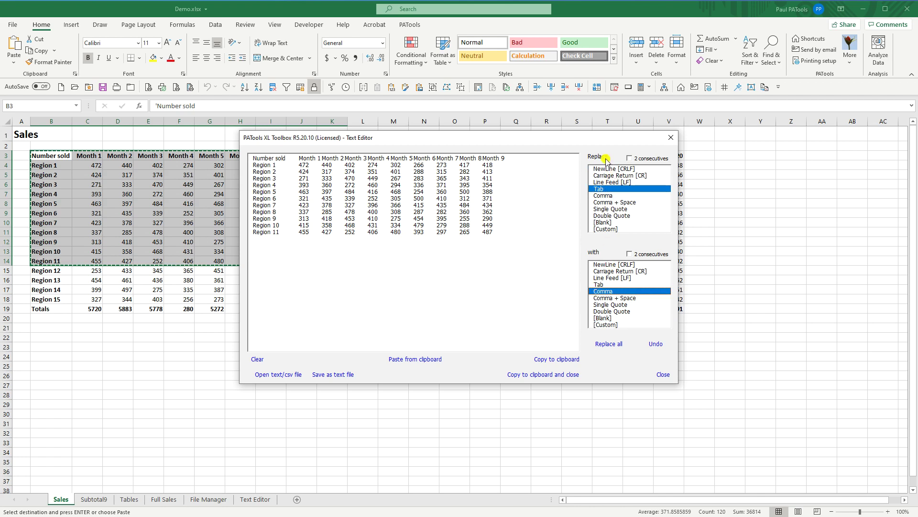
pyautogui.click(607, 343)
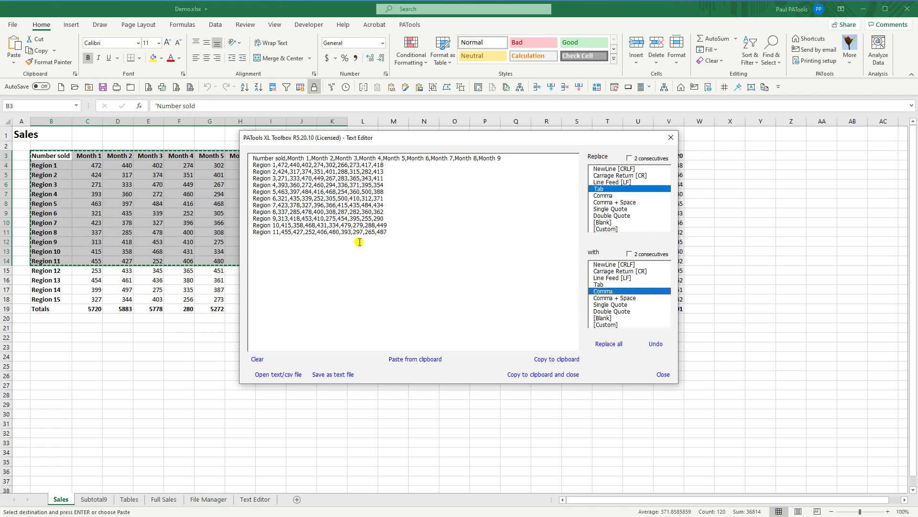
# Save the comma-separated text as Data.csv and close the folder window that shows the file
pyautogui.click(331, 374)
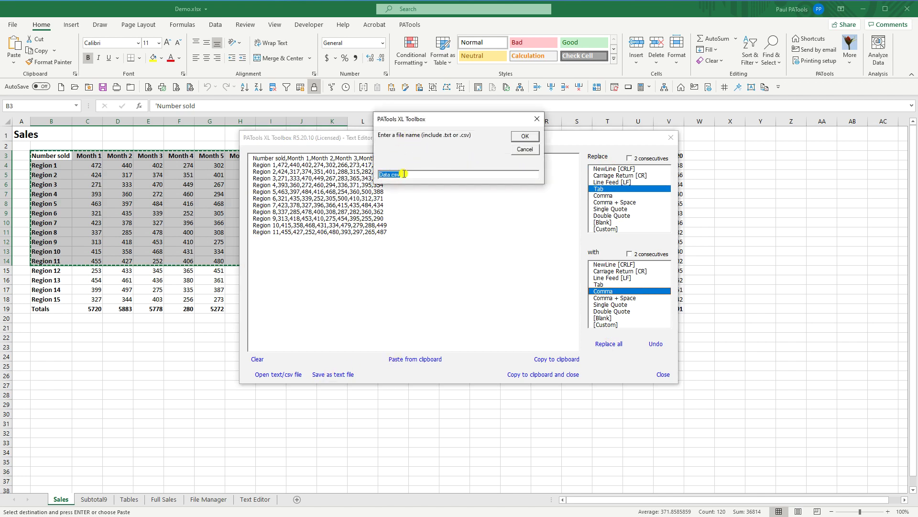
pyautogui.click(525, 136)
pyautogui.click(466, 283)
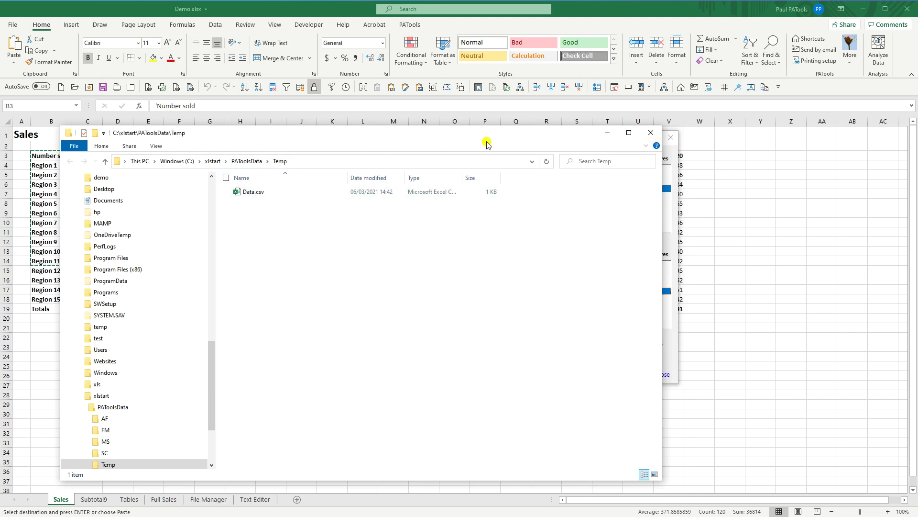
pyautogui.click(652, 137)
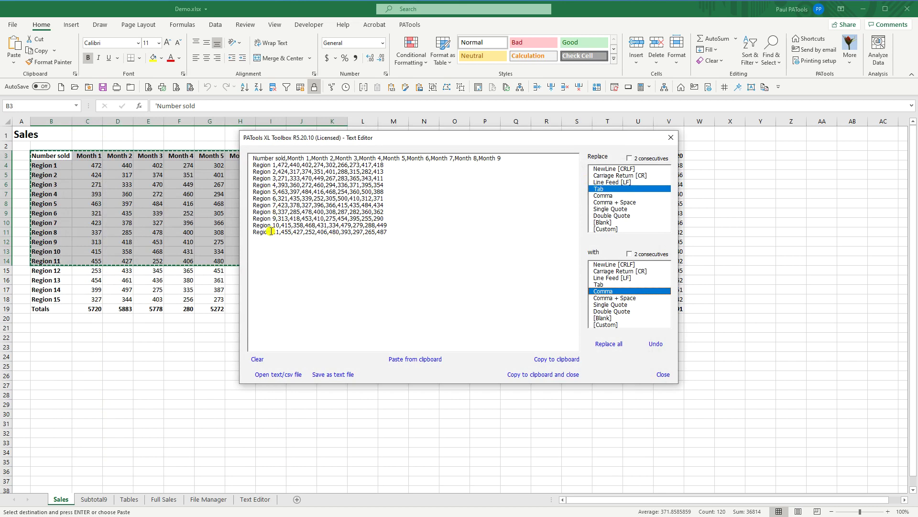
# Insert a comma after "Region" in the last line of the text and undo it
pyautogui.write(',')
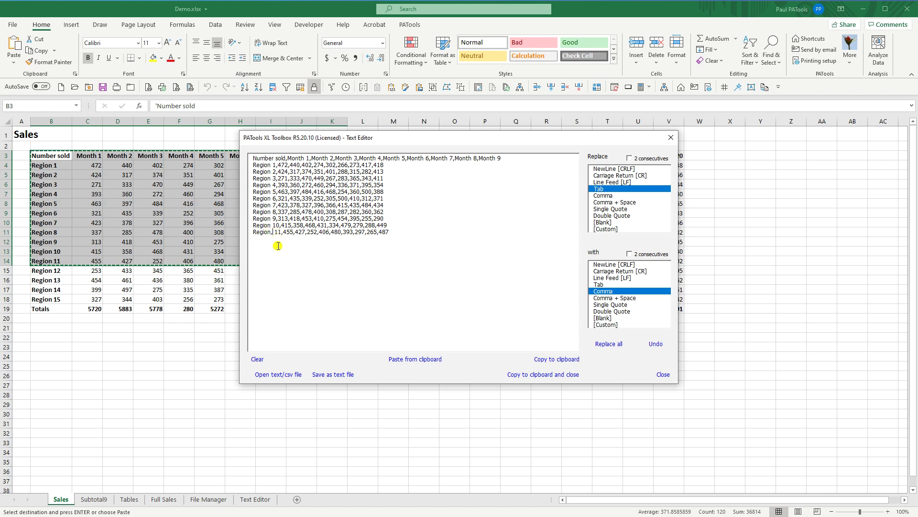
pyautogui.hotkey('ctrl', 'z')
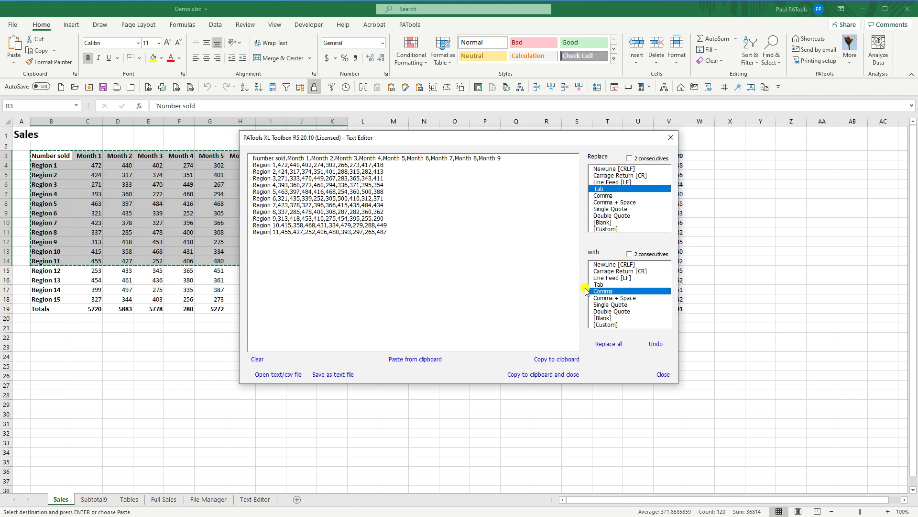
# Replace every comma in the text with the custom text "," including both double quotes
pyautogui.click(606, 196)
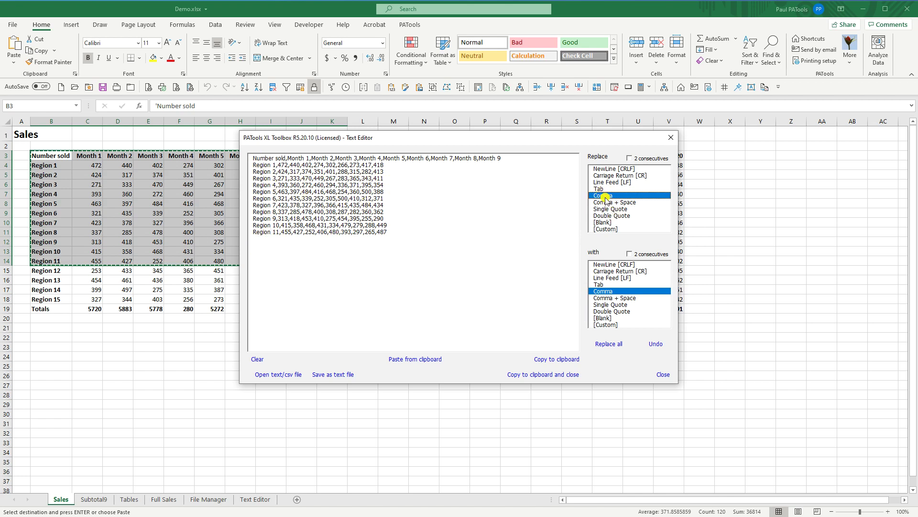
pyautogui.click(604, 325)
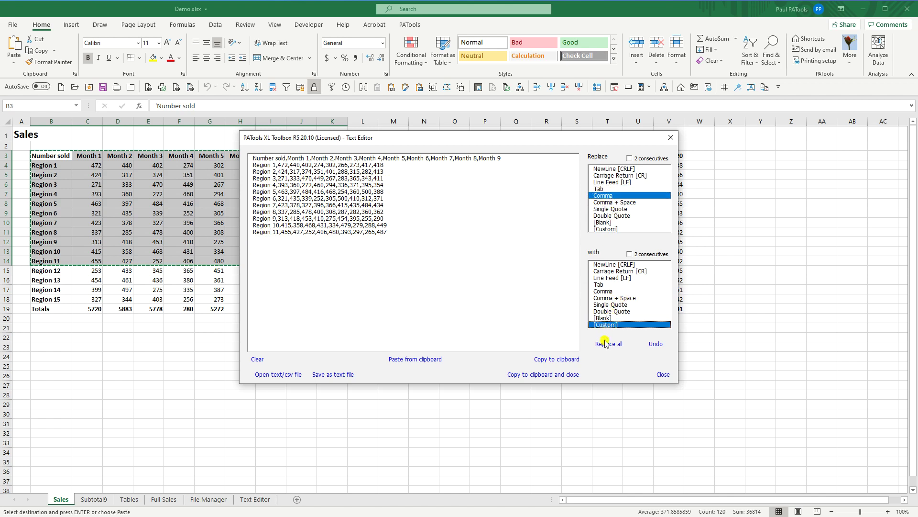
pyautogui.click(600, 346)
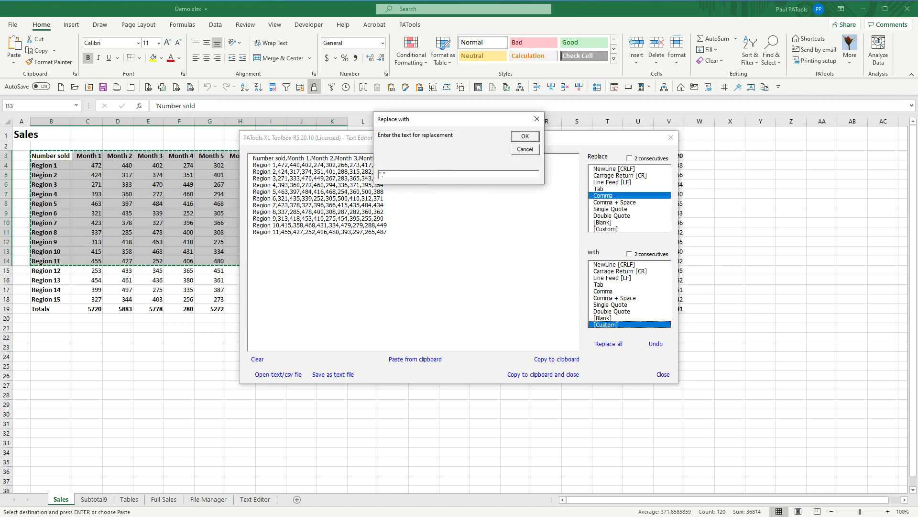
pyautogui.click(525, 138)
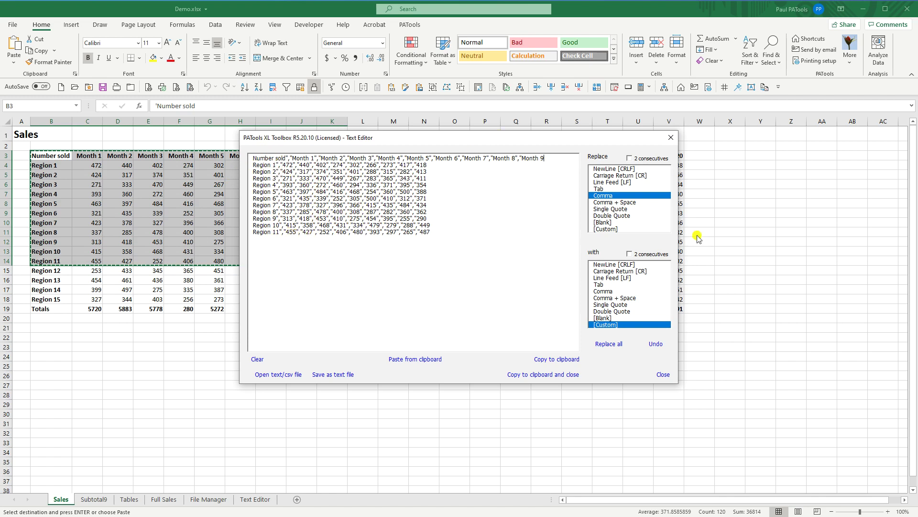
pyautogui.click(610, 229)
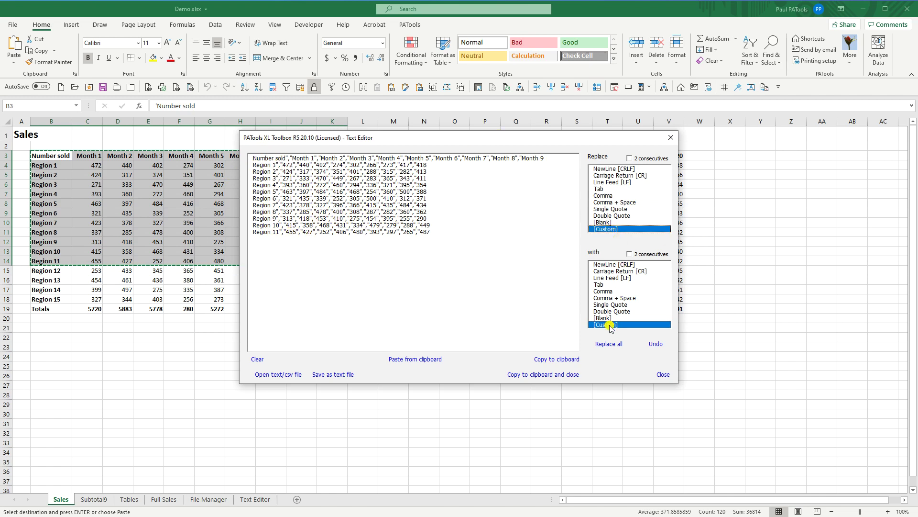
pyautogui.click(615, 345)
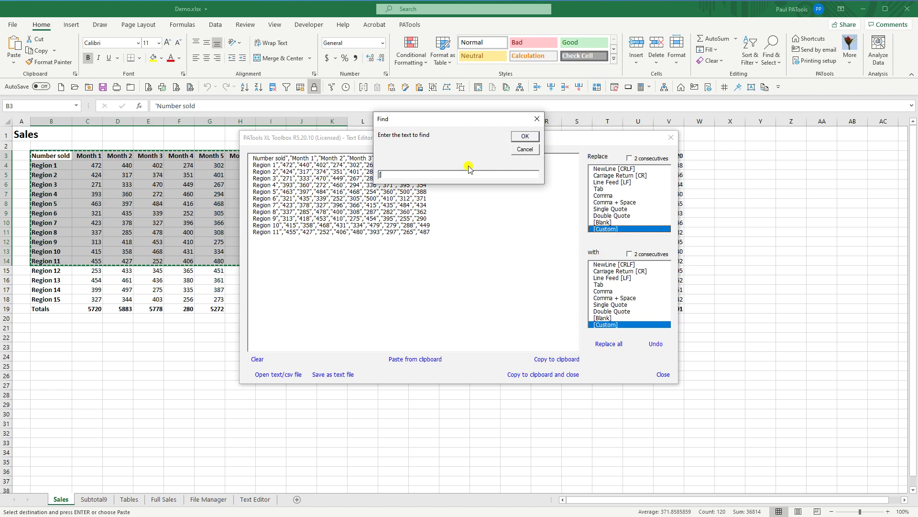
pyautogui.click(525, 149)
pyautogui.click(525, 151)
pyautogui.click(526, 150)
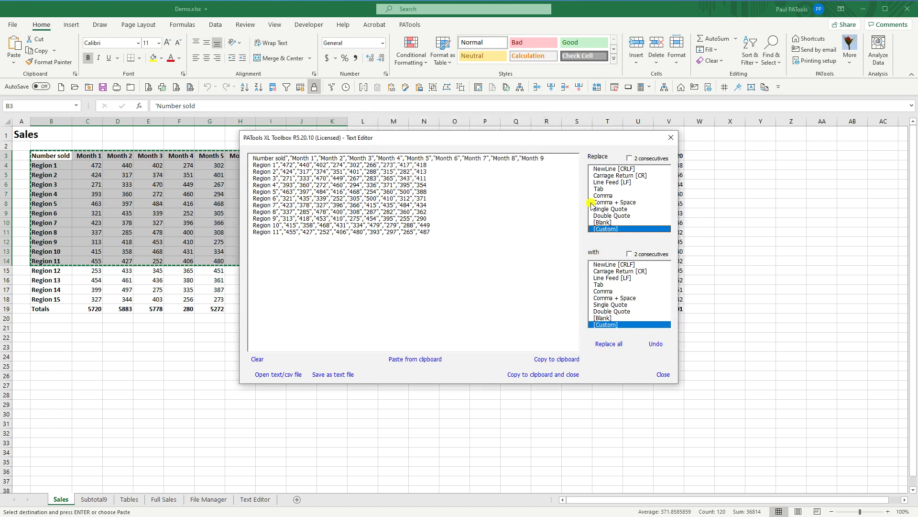
# Replace every NewLine [CRLF] with the custom text "[CRLF]" including both double quotes
pyautogui.click(610, 169)
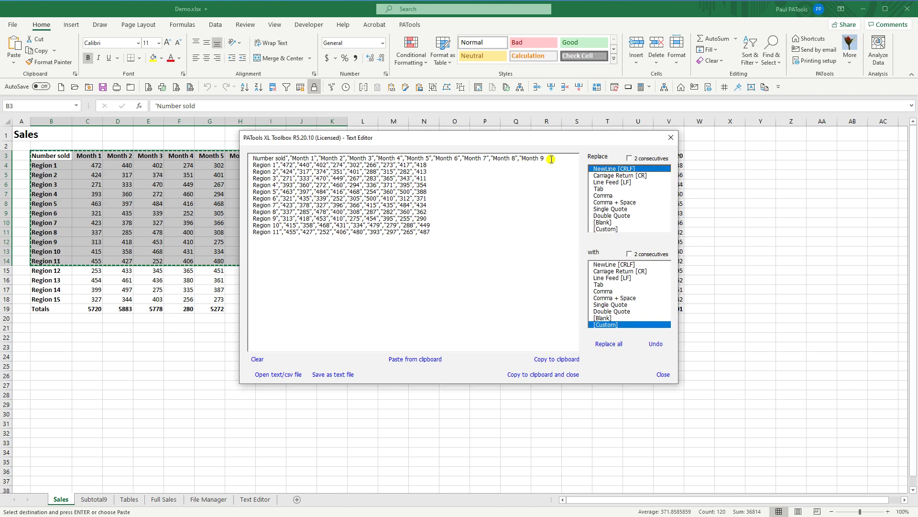
pyautogui.click(613, 346)
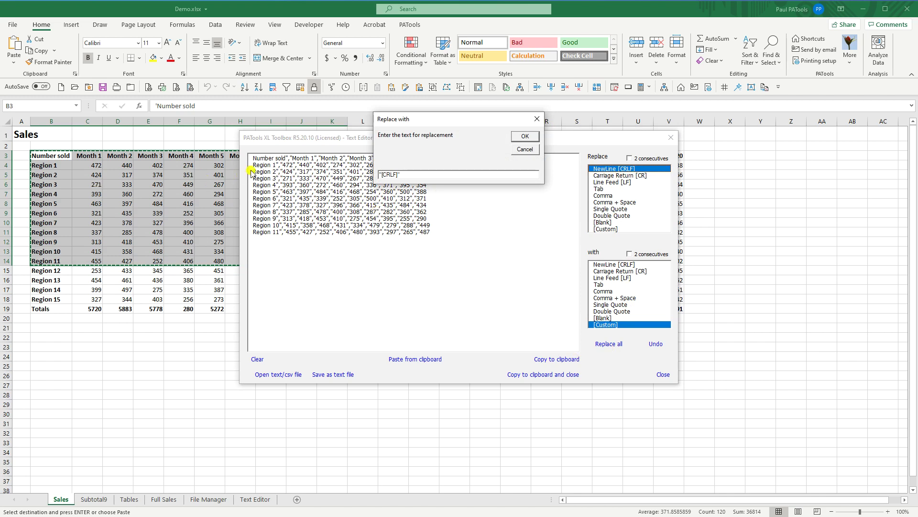
pyautogui.click(525, 135)
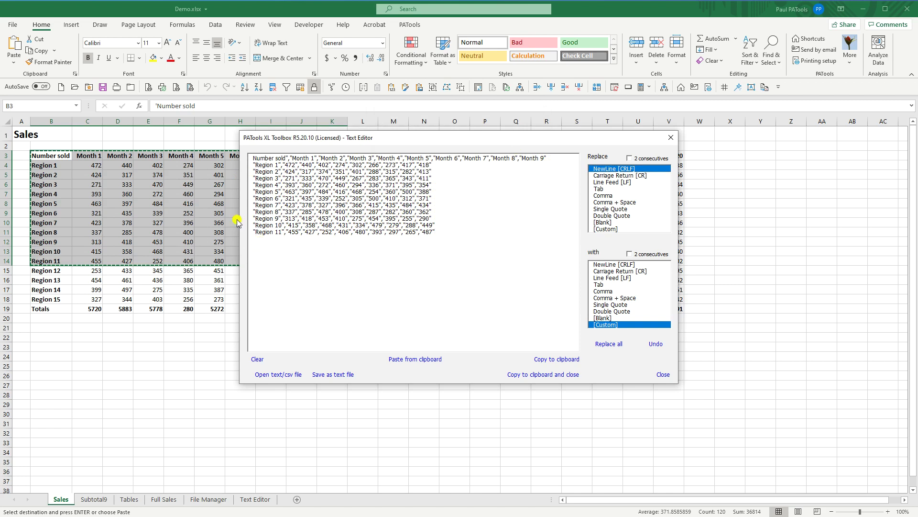
# Add the missing double quote before Number sold at the start of the first line
pyautogui.click(255, 157)
pyautogui.write('"')
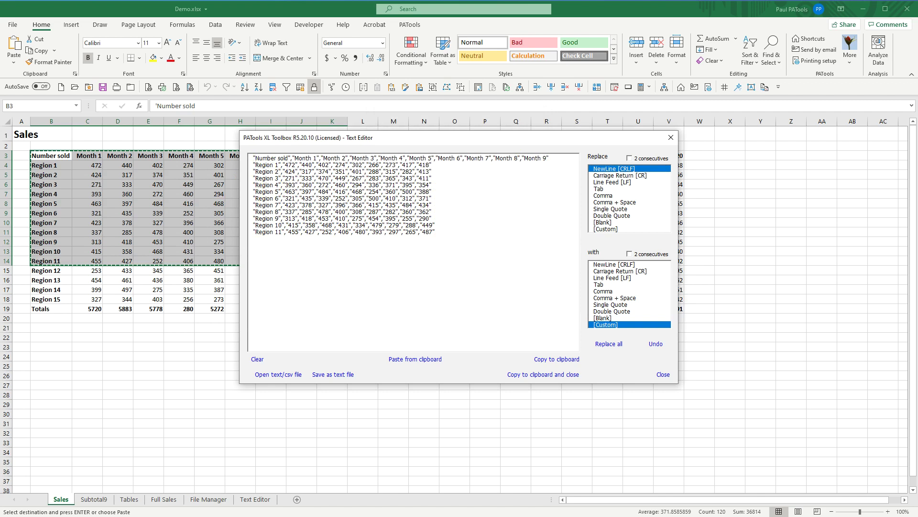
pyautogui.click(454, 235)
pyautogui.click(392, 274)
# Copy the quoted text from the Text Editor to the clipboard and paste it into a blank Notepad document
pyautogui.click(607, 278)
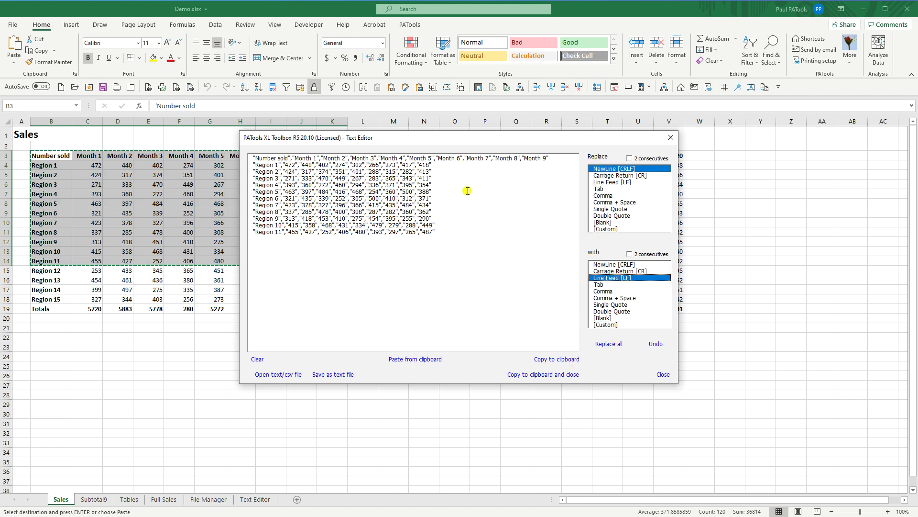
pyautogui.click(553, 359)
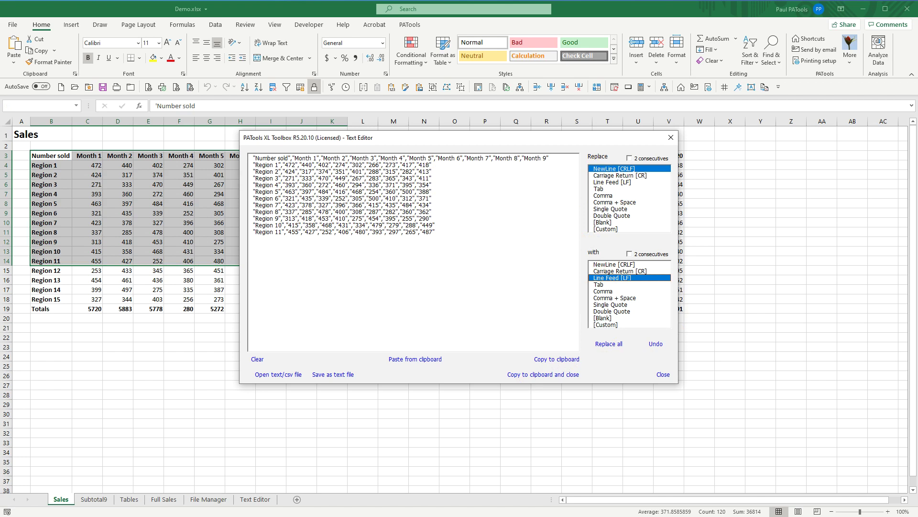
pyautogui.click(407, 515)
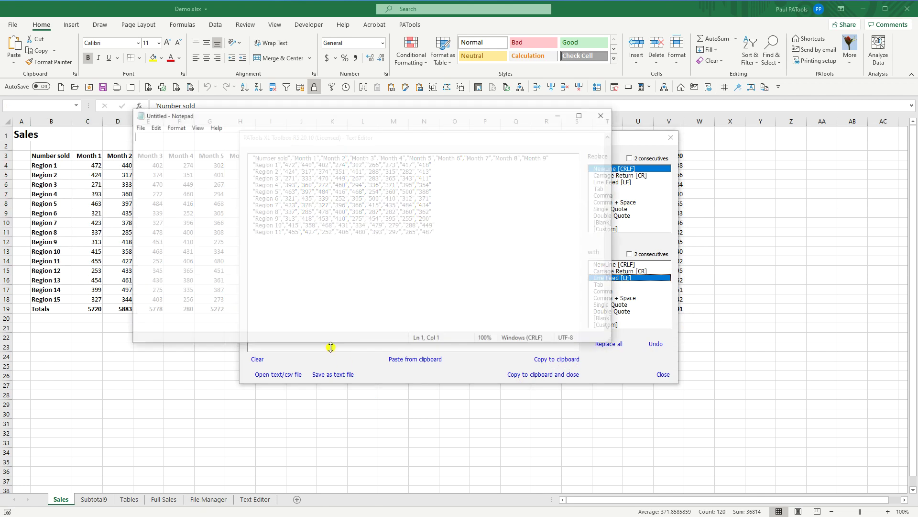
pyautogui.hotkey('ctrl', 'v')
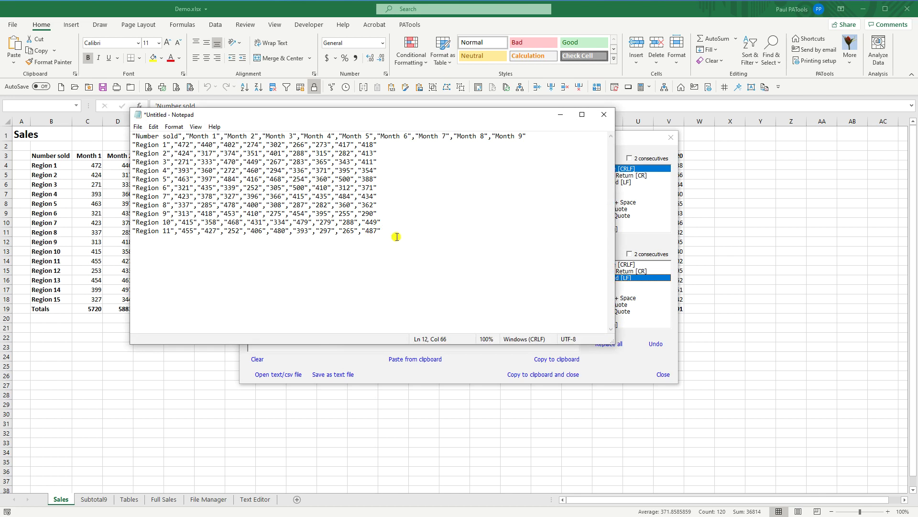
# Select all the pasted text in Notepad and close the document without saving
pyautogui.moveTo(396, 232); pyautogui.dragTo(131, 137)
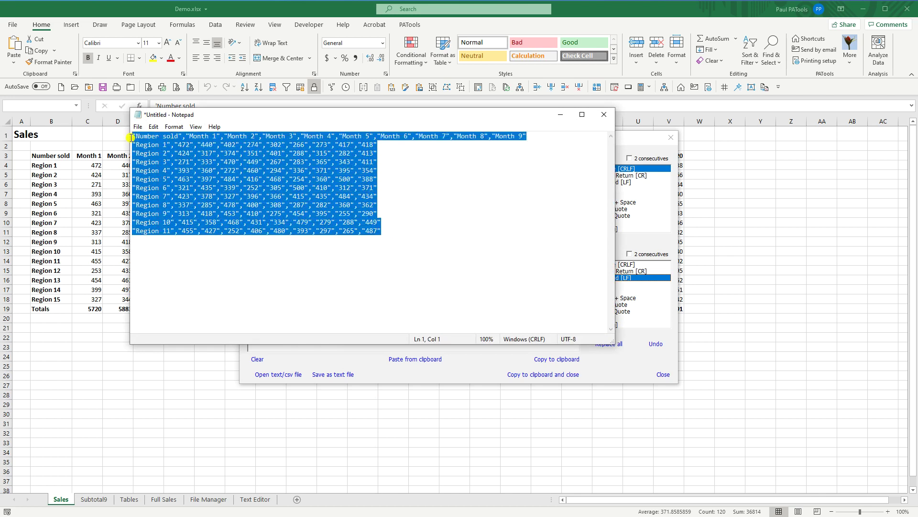
pyautogui.click(604, 115)
pyautogui.click(483, 258)
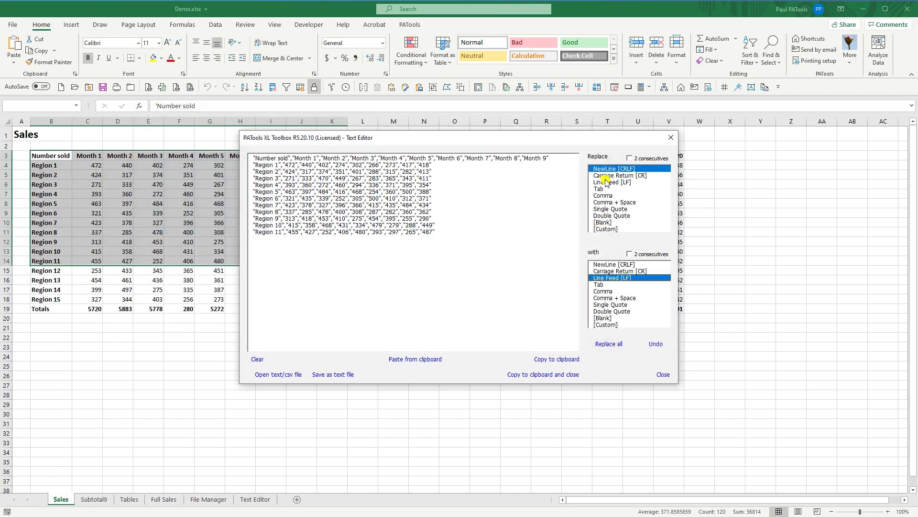
# Close the Text Editor and discard the quoted sales text in it
pyautogui.click(610, 271)
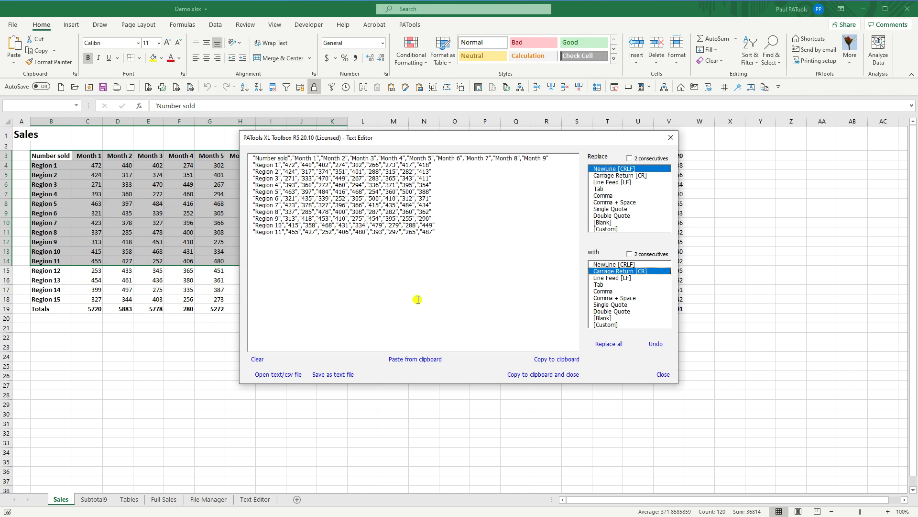
pyautogui.click(665, 375)
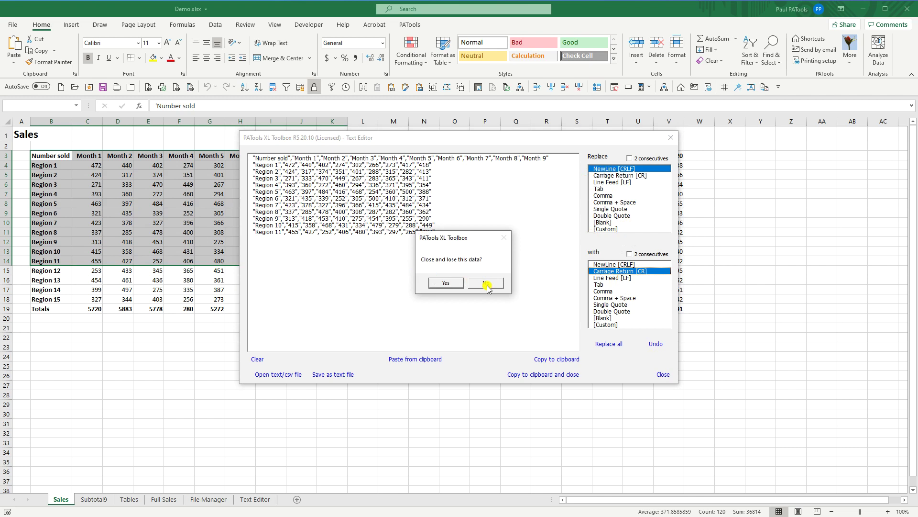
pyautogui.click(447, 284)
# Copy the sales figures in C4:K14 and paste them from the clipboard into the Text Editor
pyautogui.moveTo(99, 165); pyautogui.dragTo(335, 260)
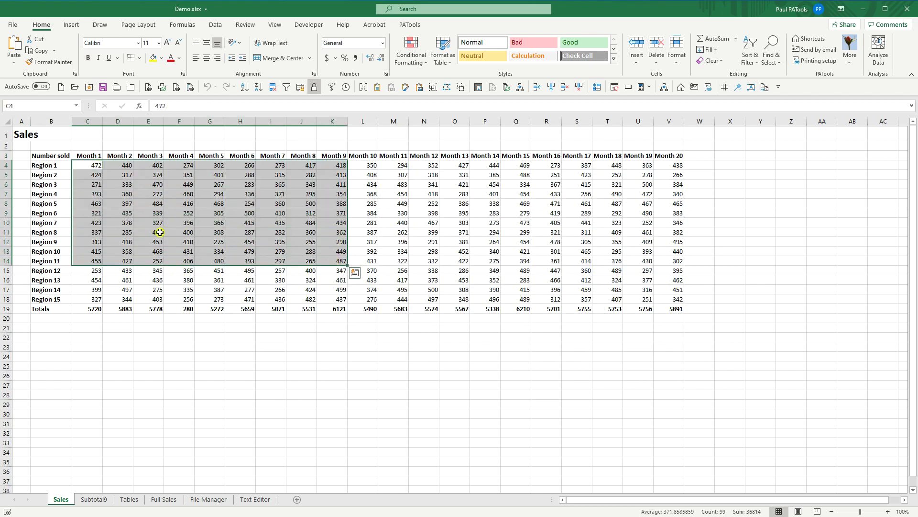
pyautogui.hotkey('ctrl', 'c')
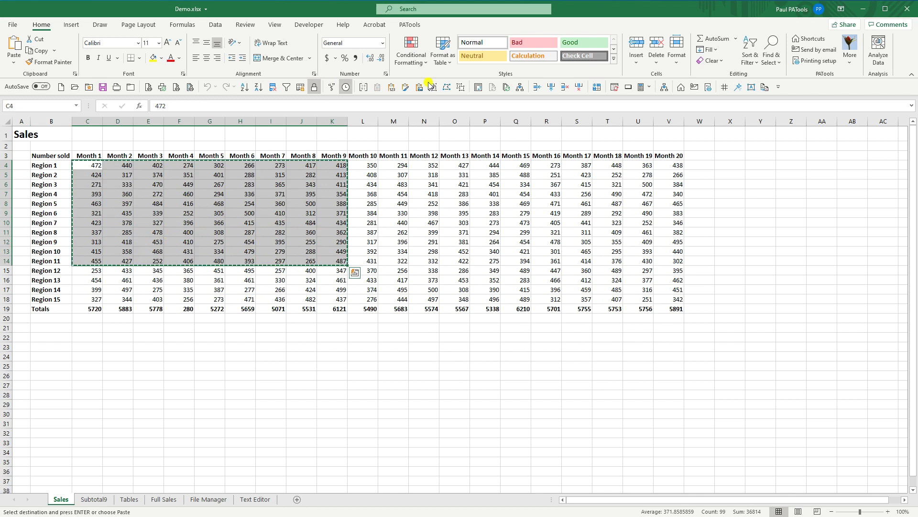
pyautogui.click(410, 25)
pyautogui.click(338, 53)
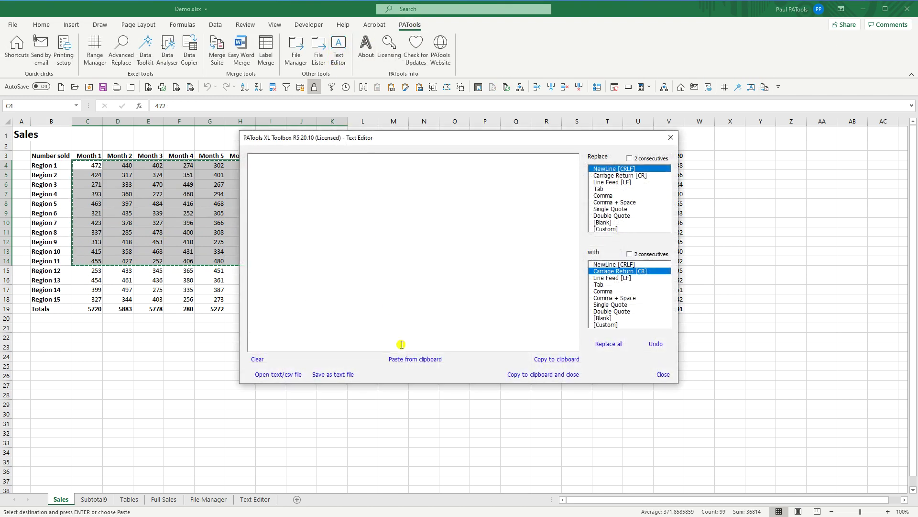
pyautogui.click(411, 359)
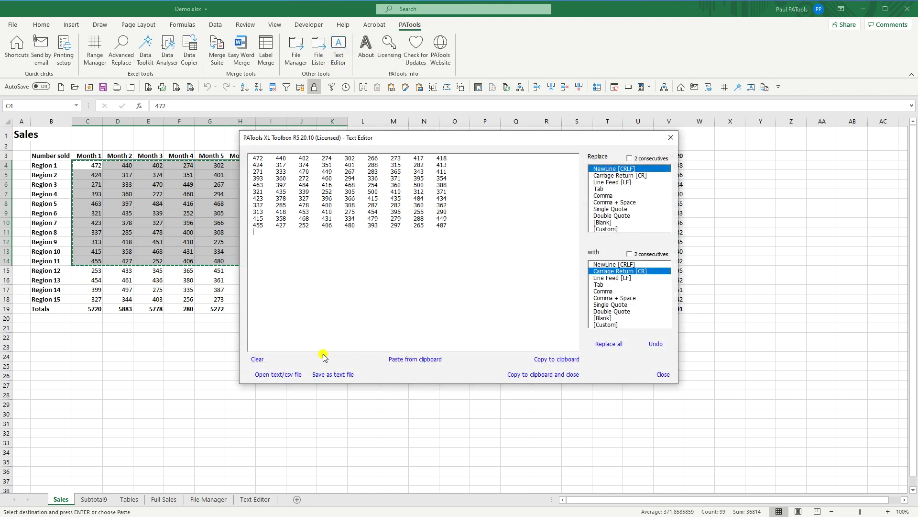
# Replace every Tab with NewLine [CRLF], then copy the text to the clipboard and close the Text Editor
pyautogui.click(600, 189)
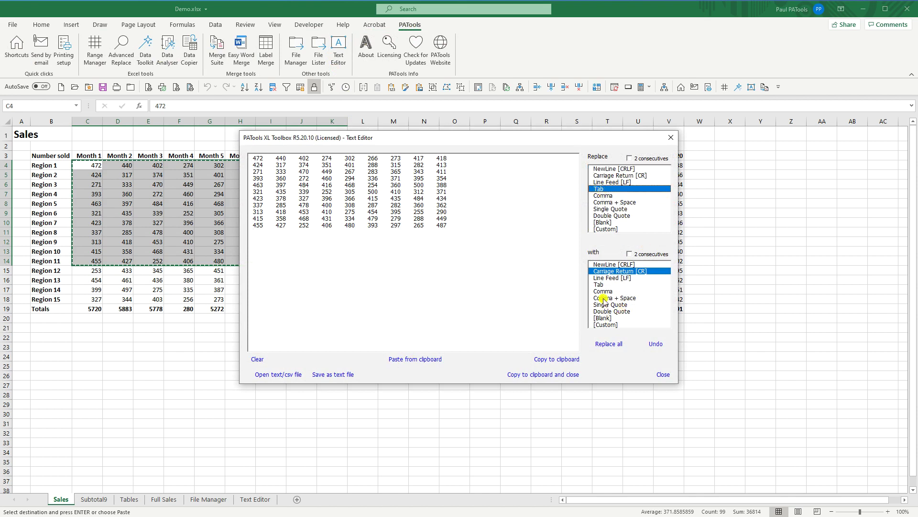
pyautogui.click(605, 265)
pyautogui.click(606, 345)
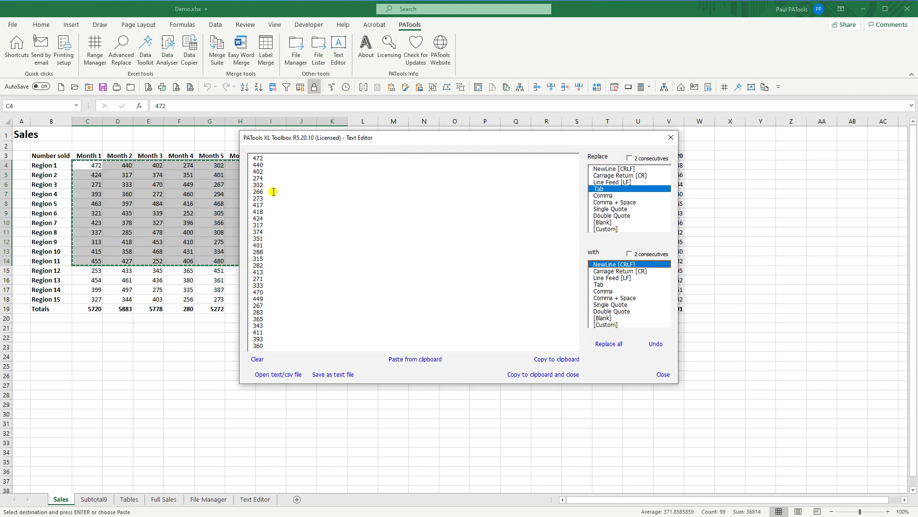
pyautogui.click(558, 375)
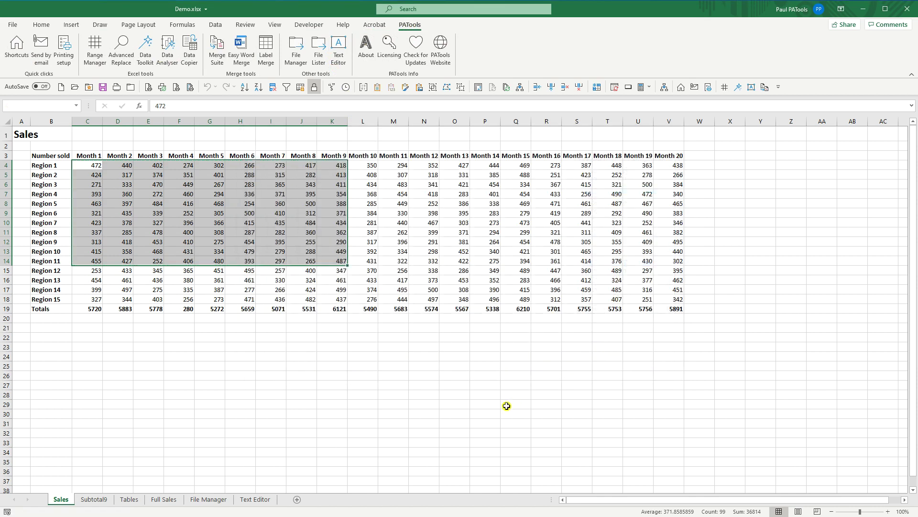
# Paste the converted figures as a single column starting at X4 on the Sales sheet and review the list
pyautogui.click(739, 162)
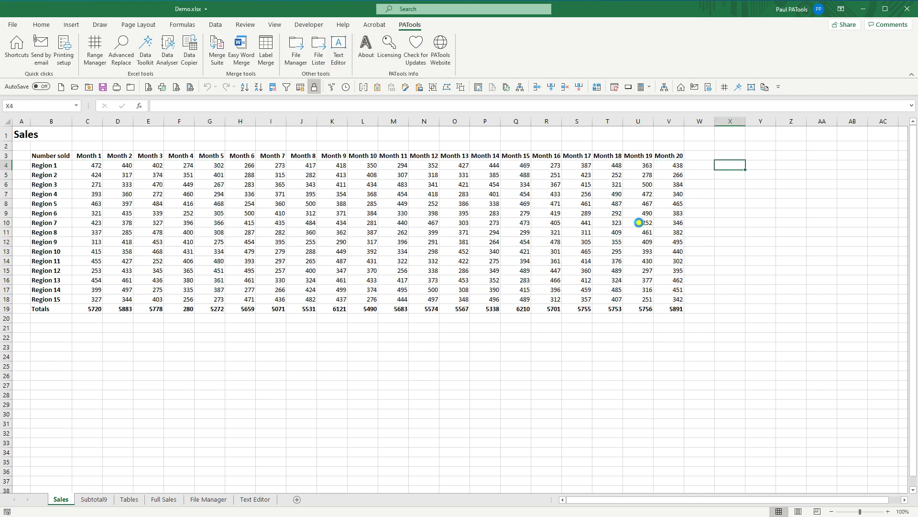
pyautogui.hotkey('ctrl', 'v')
pyautogui.scroll(-10, 723, 211)
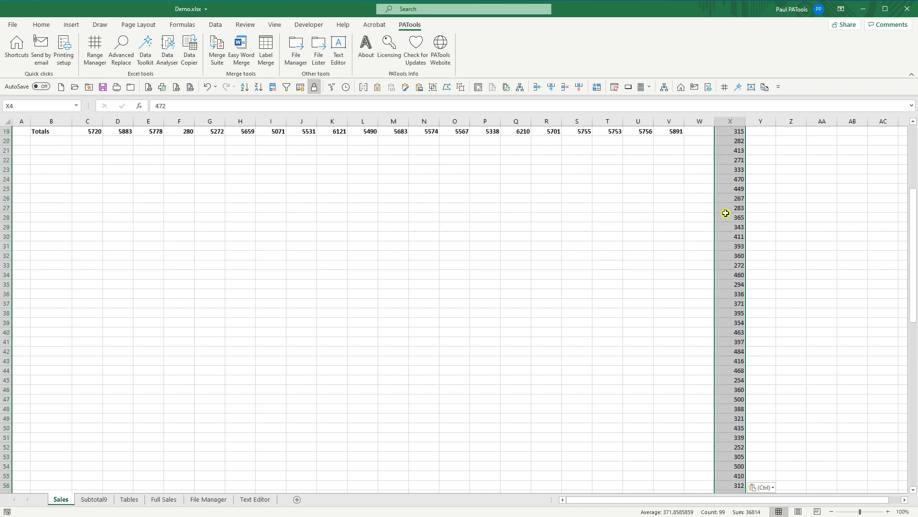
pyautogui.scroll(10, 721, 221)
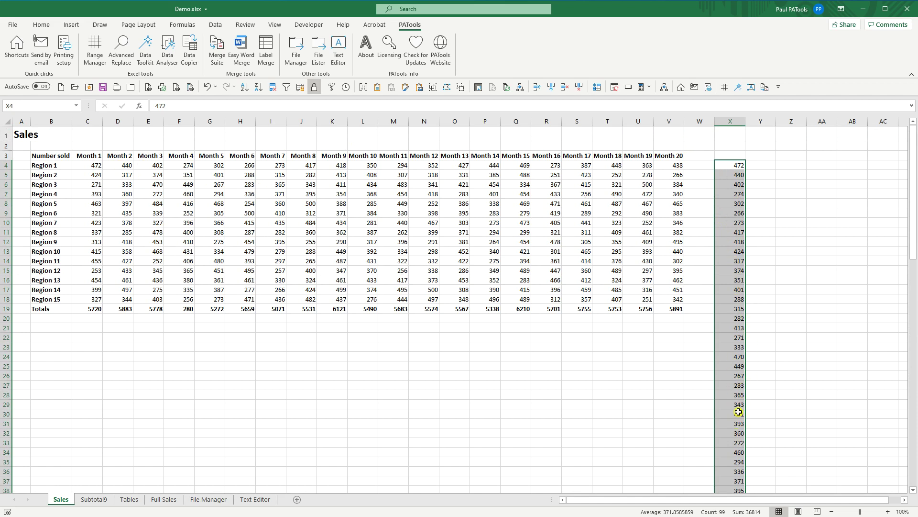
pyautogui.scroll(-3, 733, 443)
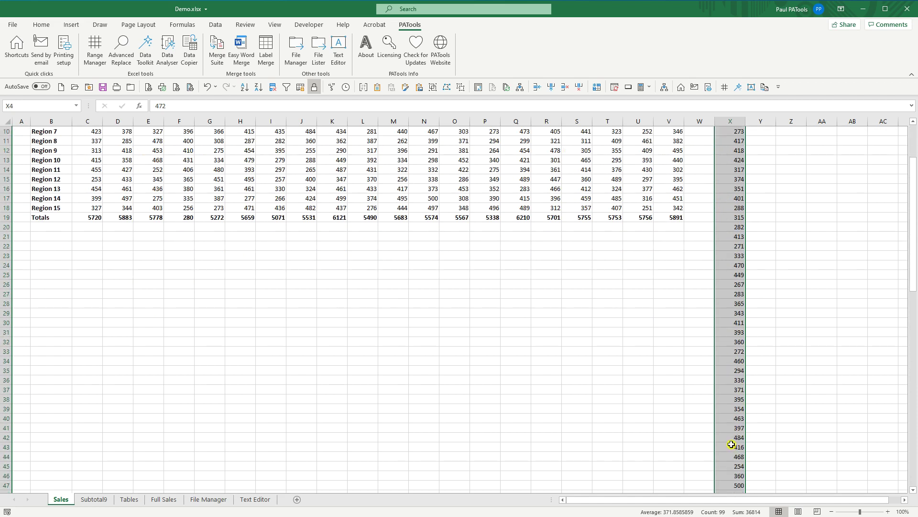
pyautogui.scroll(3, 726, 436)
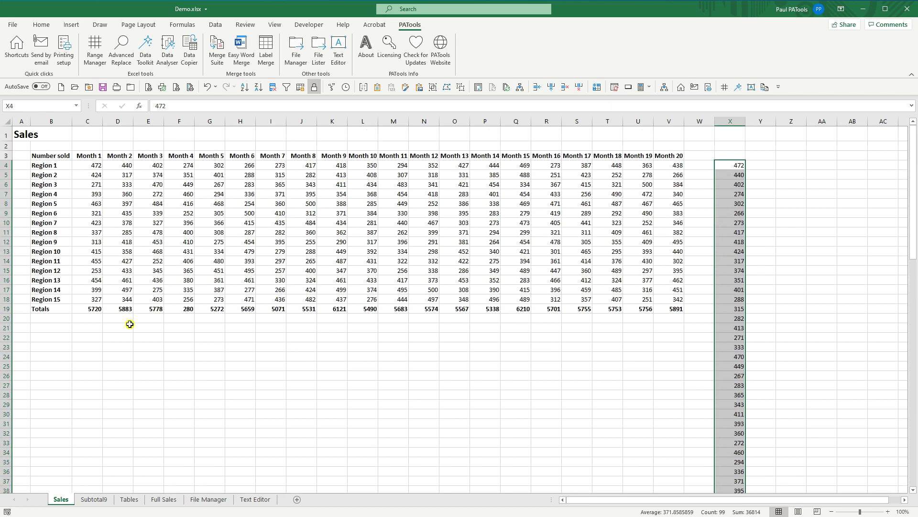
# Copy the column of figures starting at X4 and paste it from the clipboard into the Text Editor
pyautogui.hotkey('ctrl', 'c')
pyautogui.click(329, 91)
pyautogui.click(412, 359)
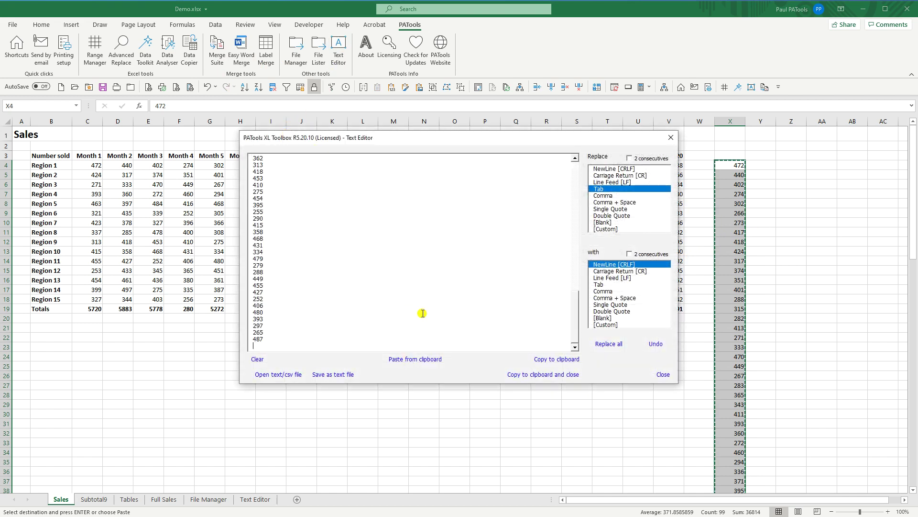
# Replace every NewLine [CRLF] with Tab, then copy the text to the clipboard and close the Text Editor
pyautogui.click(615, 169)
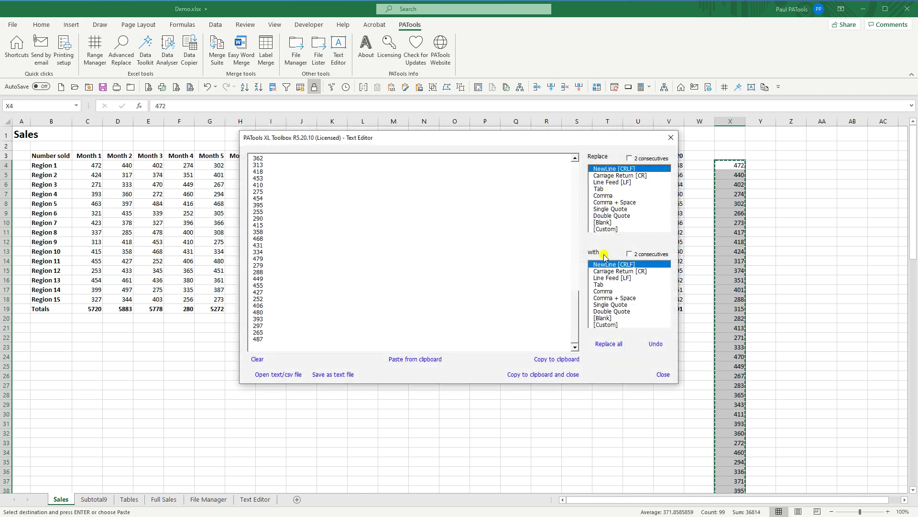
pyautogui.click(600, 285)
pyautogui.click(613, 345)
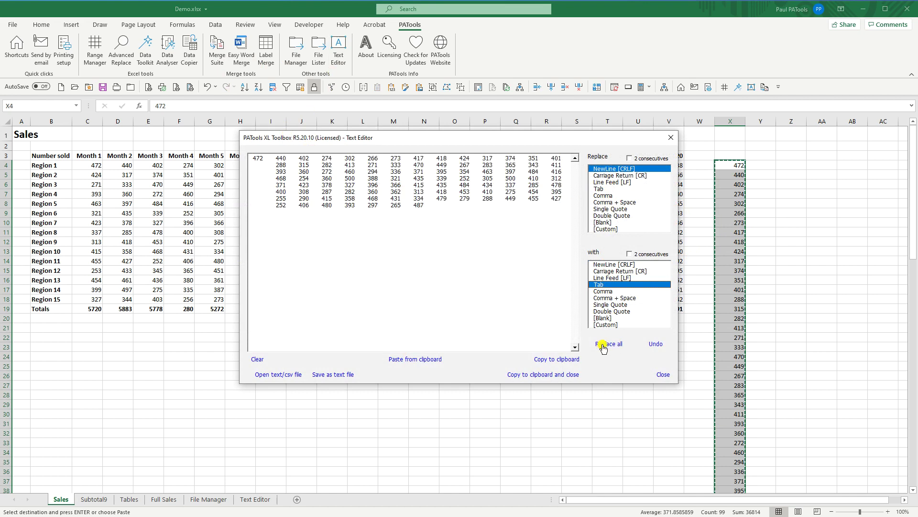
pyautogui.click(557, 375)
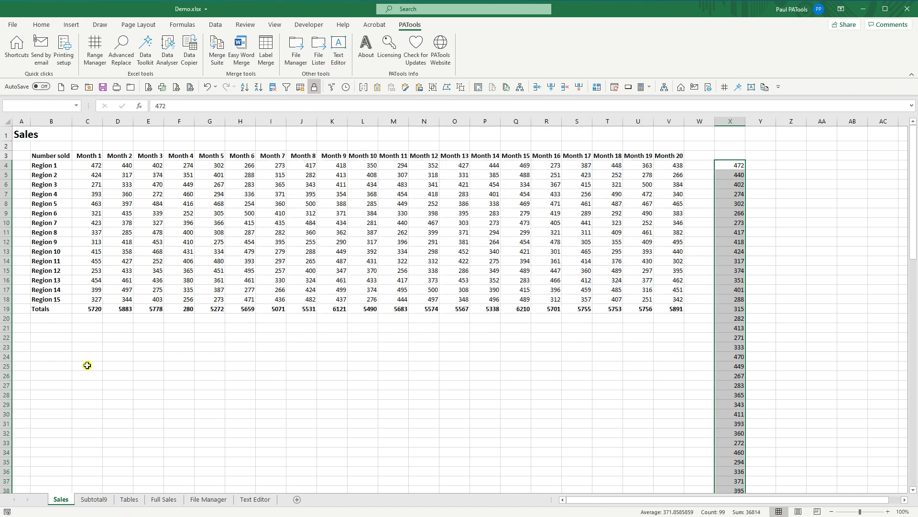
# Add a new worksheet and paste the tab-separated figures across row 1 starting at A1
pyautogui.click(298, 499)
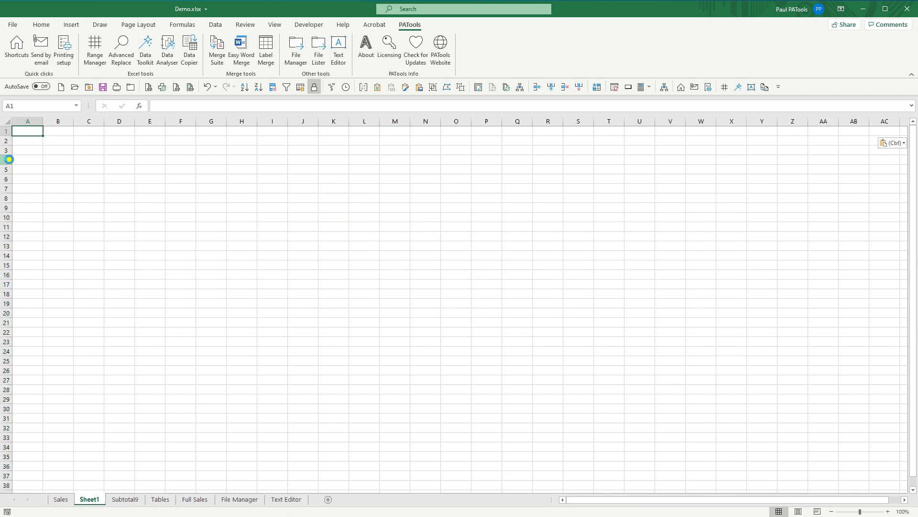
pyautogui.hotkey('ctrl', 'v')
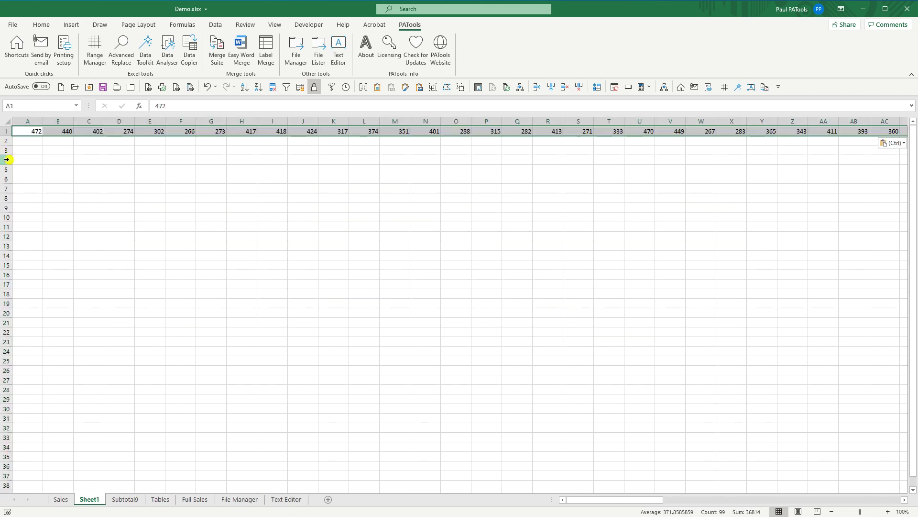
pyautogui.click(32, 133)
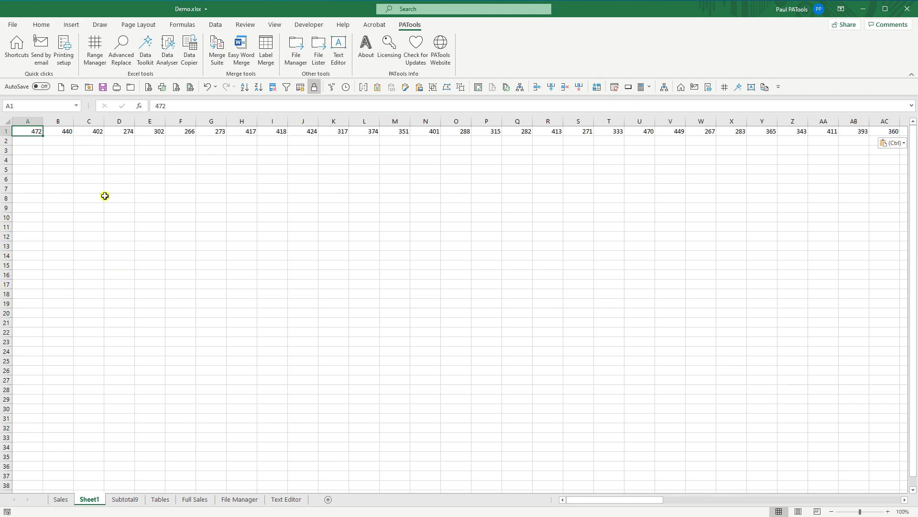
pyautogui.click(66, 132)
pyautogui.press('Right')
pyautogui.click(17, 131)
pyautogui.click(338, 48)
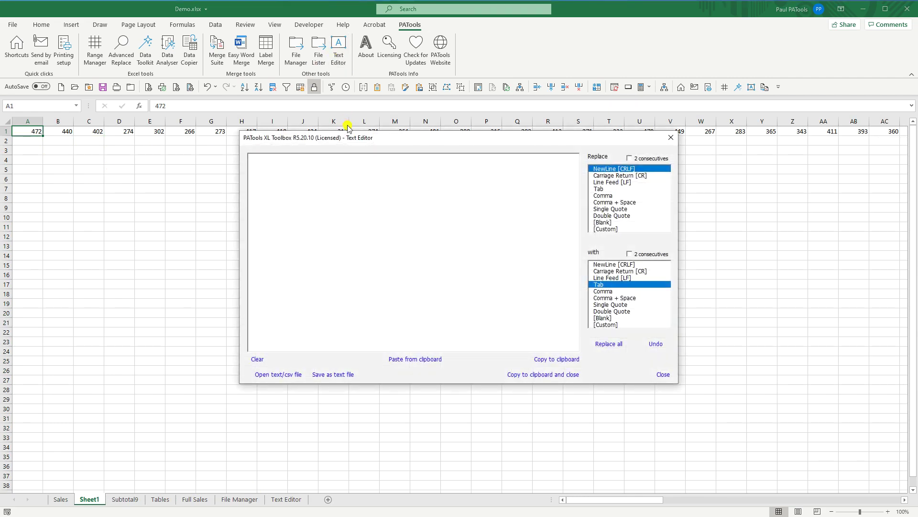
pyautogui.click(671, 137)
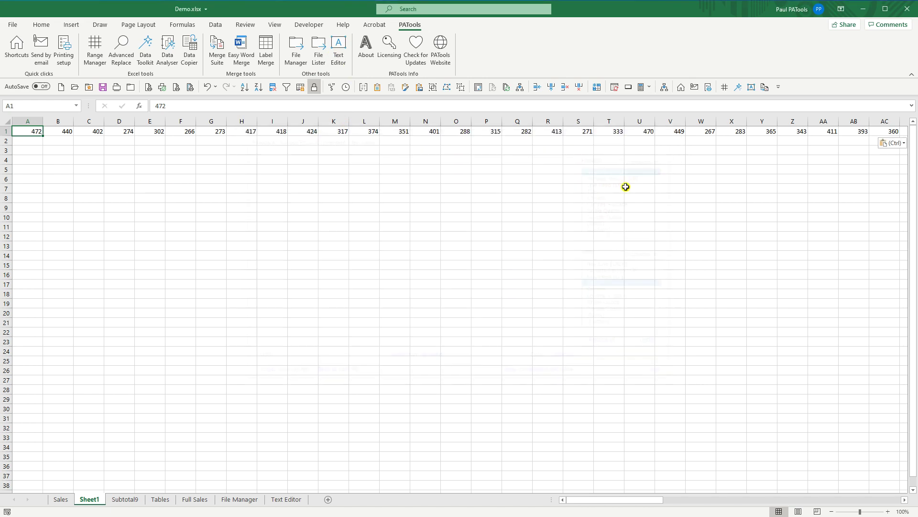
# On the Text Editor sheet, fill the address record in A4:E4 down through row 76
pyautogui.click(297, 499)
pyautogui.moveTo(32, 159); pyautogui.dragTo(235, 420)
pyautogui.scroll(-6, 232, 275)
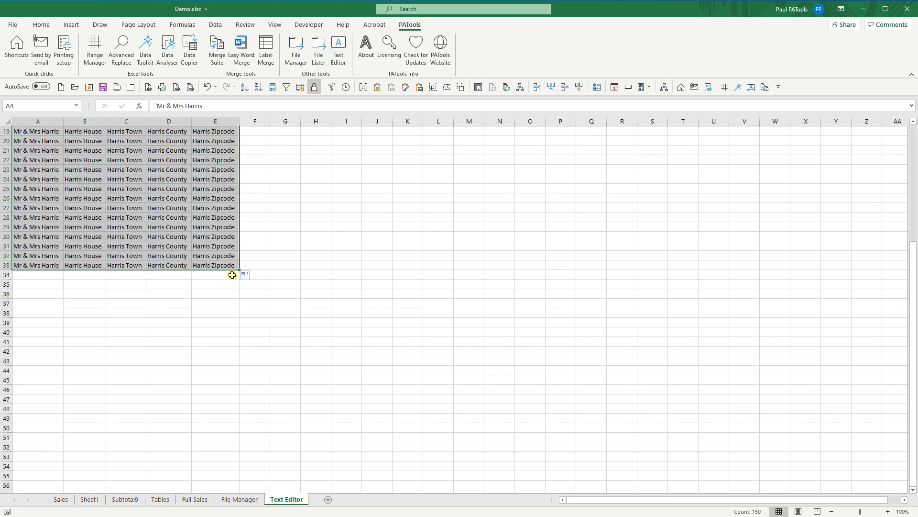
pyautogui.moveTo(240, 270); pyautogui.dragTo(225, 467)
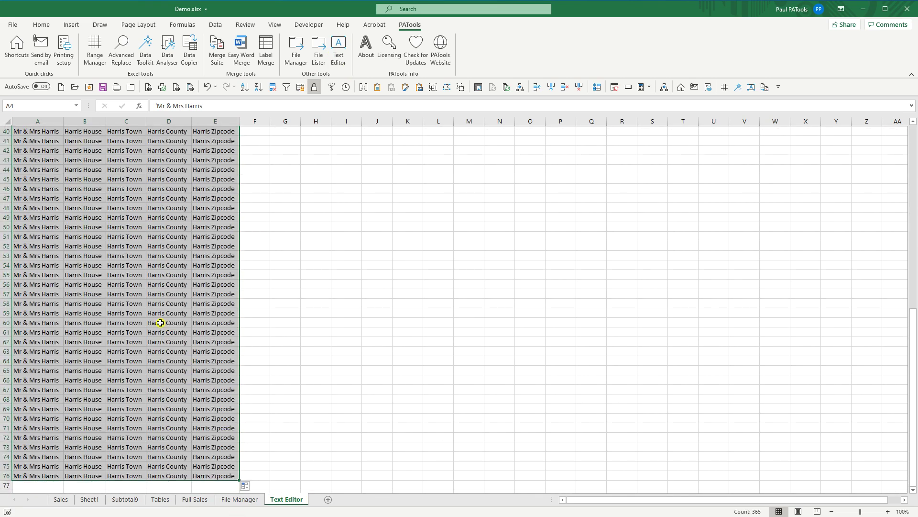
# Copy the whole address list A1:E76 and paste it from the clipboard into the Text Editor
pyautogui.hotkey('ctrl', 'Home')
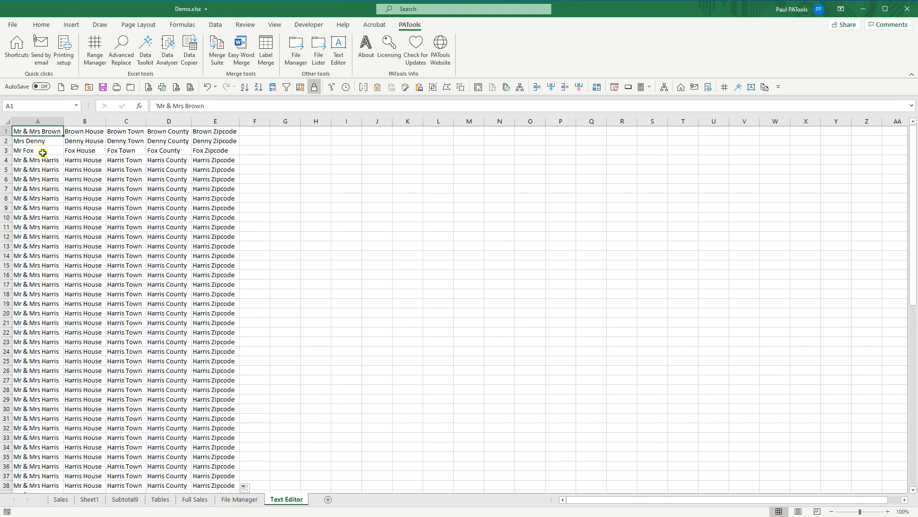
pyautogui.hotkey('ctrl', 'shift', 'End')
pyautogui.hotkey('ctrl', 'c')
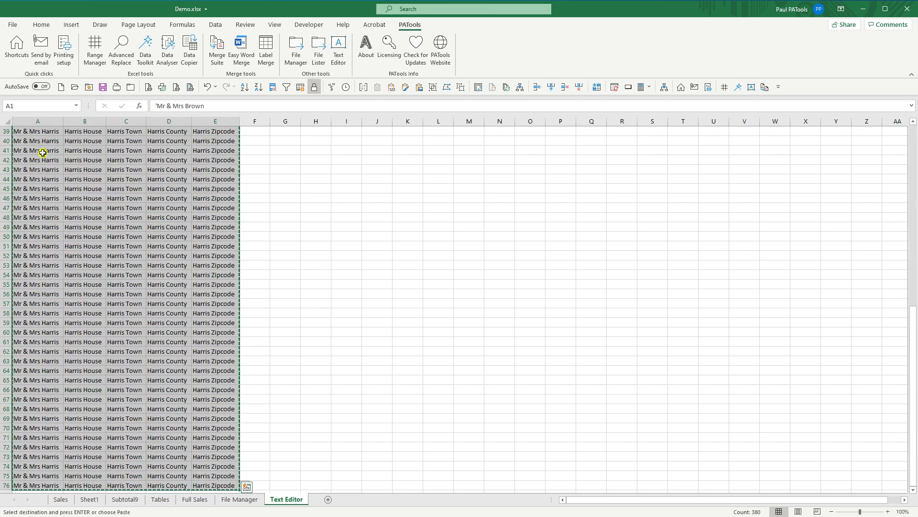
pyautogui.click(346, 50)
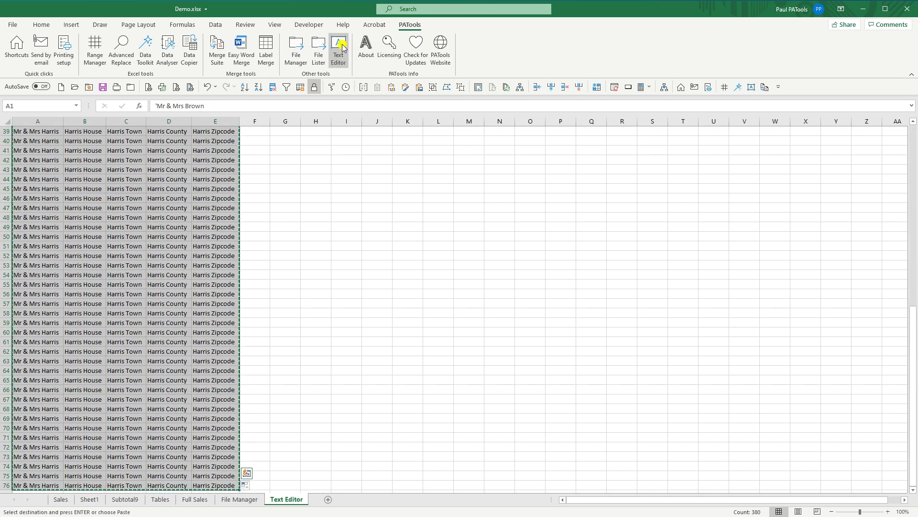
pyautogui.click(420, 360)
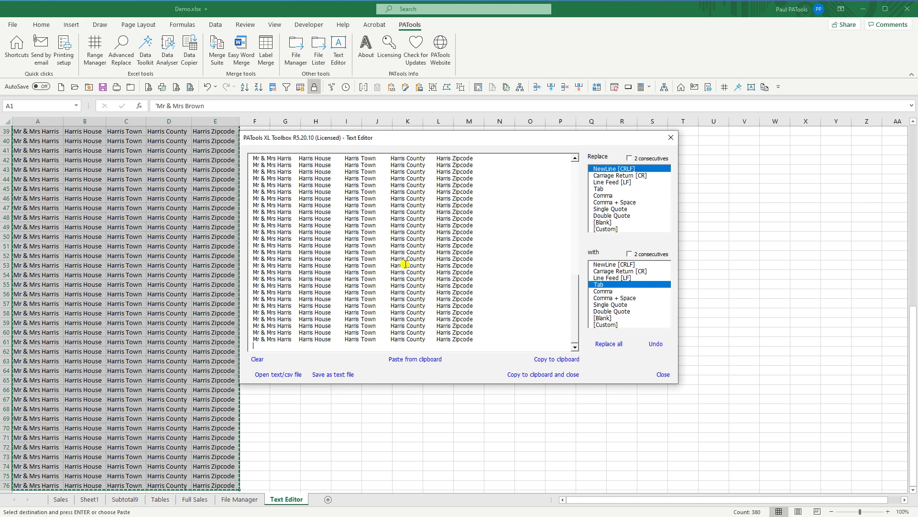
# Replace every Tab in the address list with Comma + Space
pyautogui.click(599, 189)
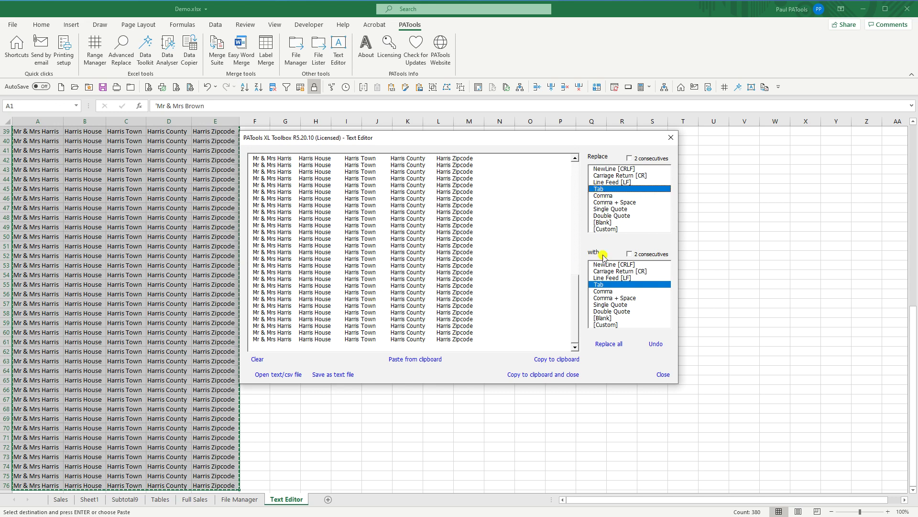
pyautogui.click(600, 298)
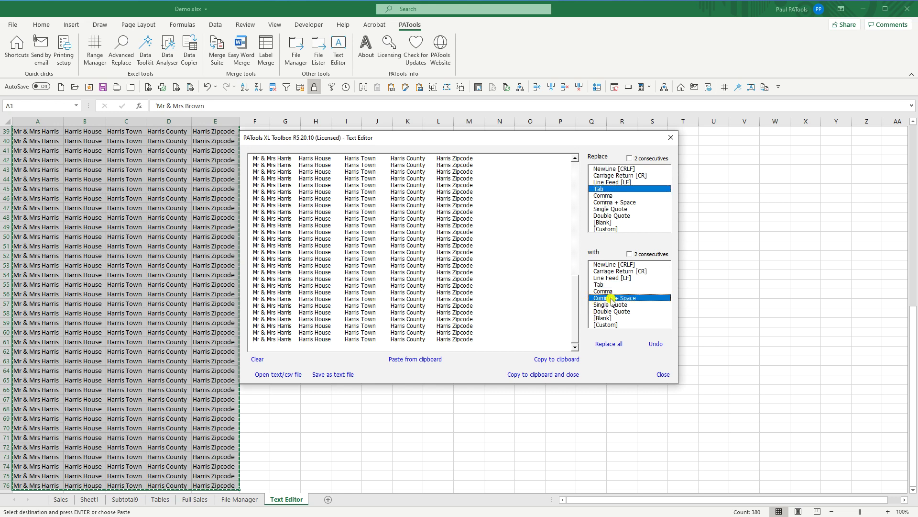
pyautogui.click(614, 345)
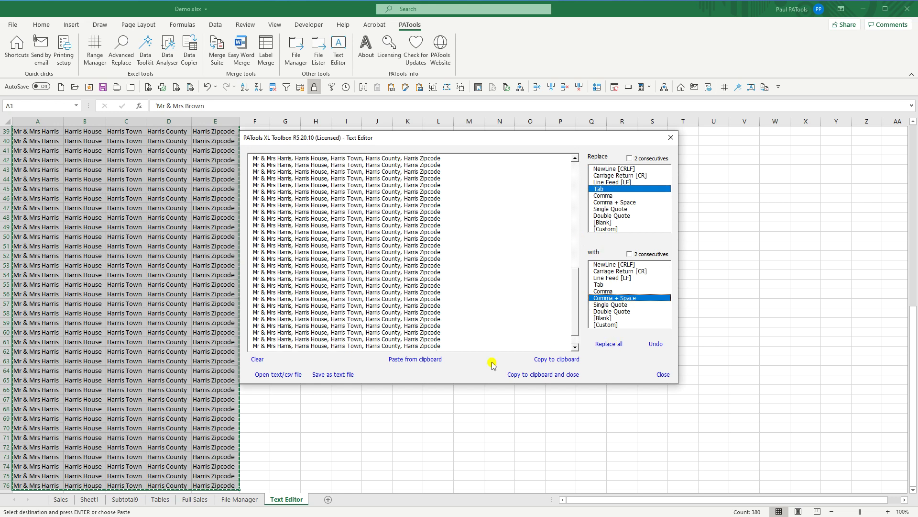
# Copy the comma-separated addresses to the clipboard, close the Text Editor, and paste them into the blank Word document
pyautogui.click(540, 375)
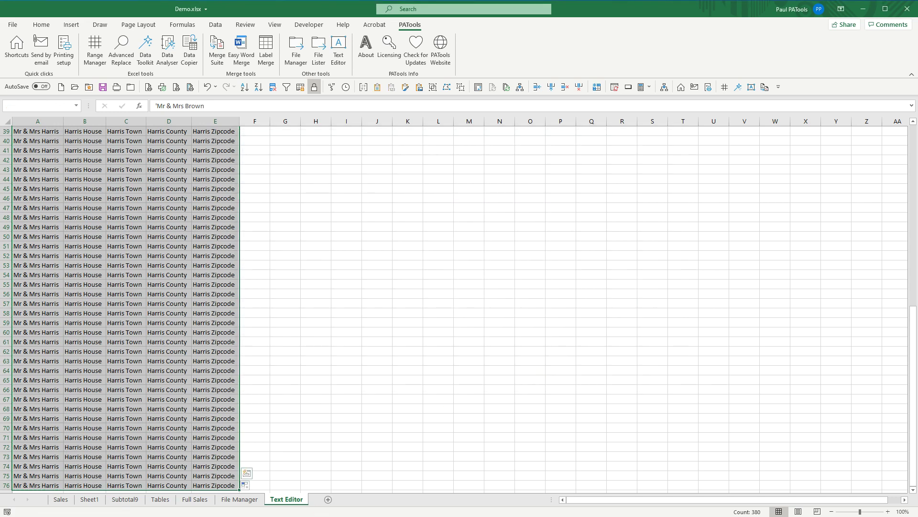
pyautogui.hotkey('alt', 'Tab')
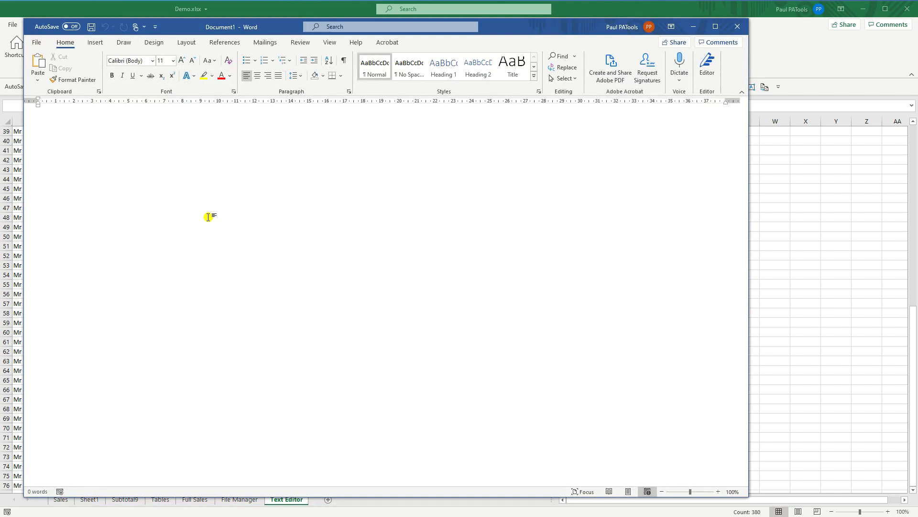
pyautogui.hotkey('ctrl', 'v')
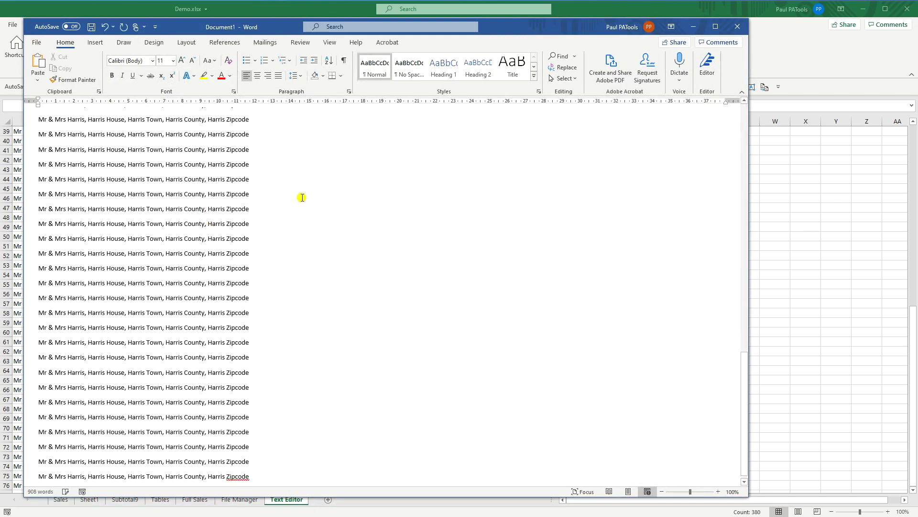
# Cancel the prompt to save the Word document and delete all the pasted addresses from it
pyautogui.scroll(15, 278, 227)
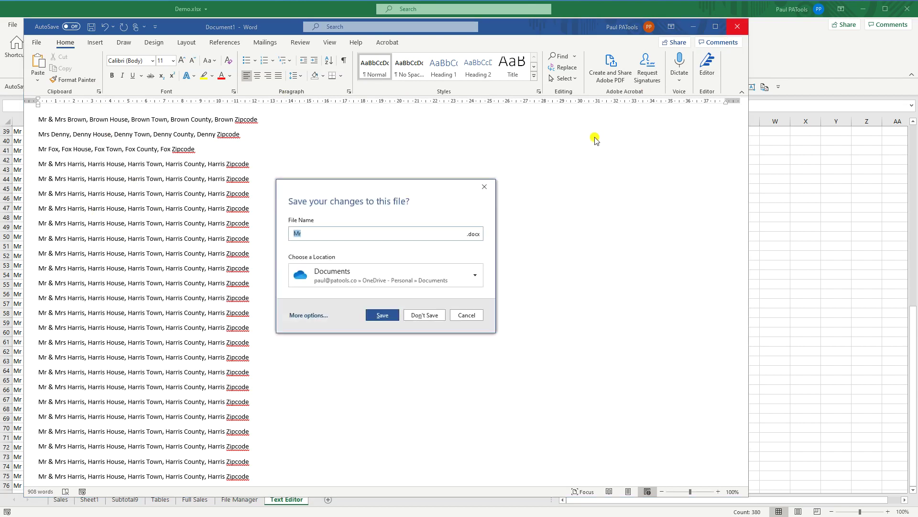
pyautogui.click(479, 313)
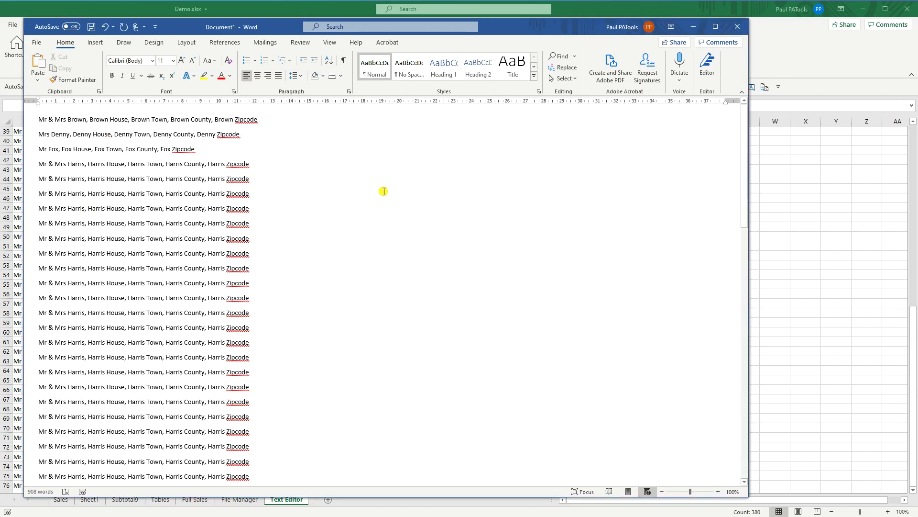
pyautogui.hotkey('ctrl', 'a')
pyautogui.press('Delete')
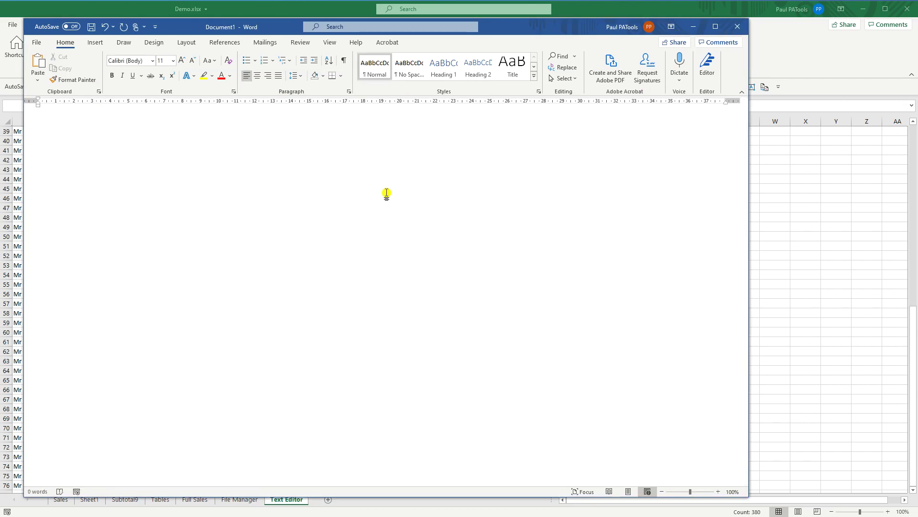
# In Excel, paste the copied addresses into the Text Editor and replace every Comma + Space with Comma
pyautogui.hotkey('alt', 'Tab')
pyautogui.click(338, 53)
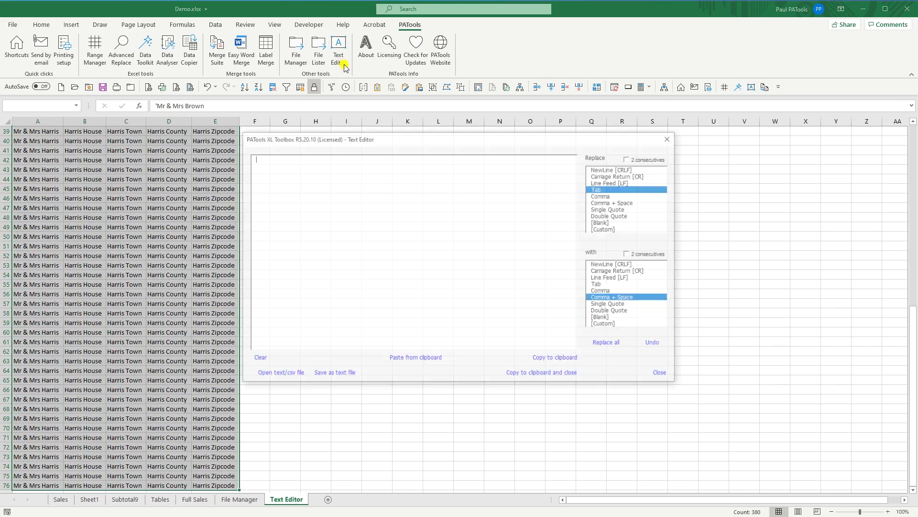
pyautogui.click(426, 359)
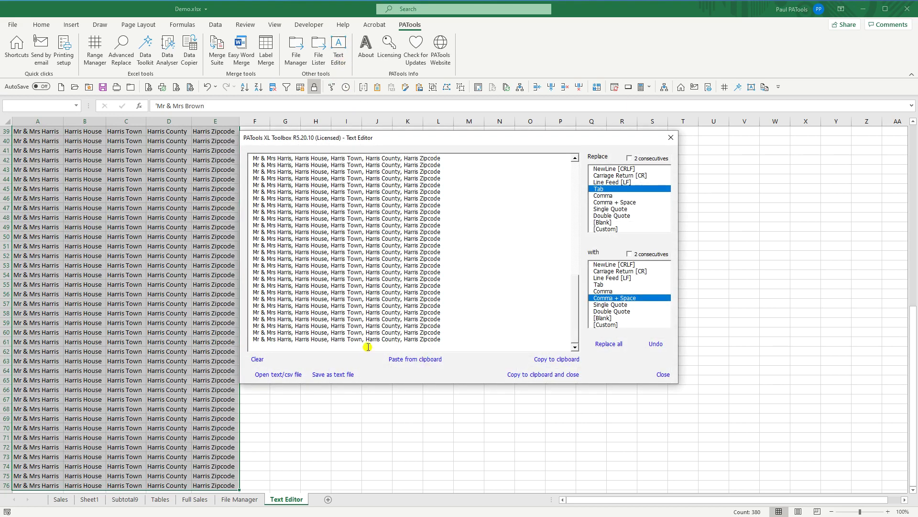
pyautogui.click(600, 203)
pyautogui.click(603, 291)
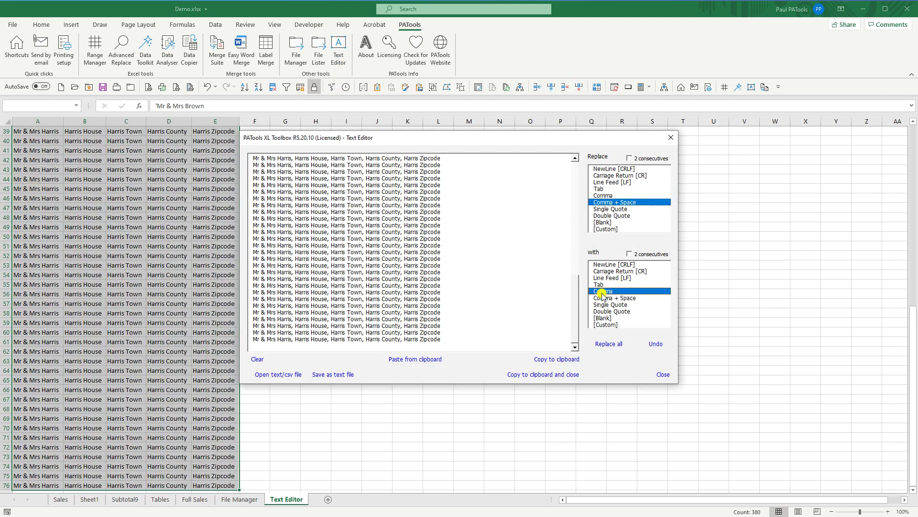
pyautogui.click(601, 344)
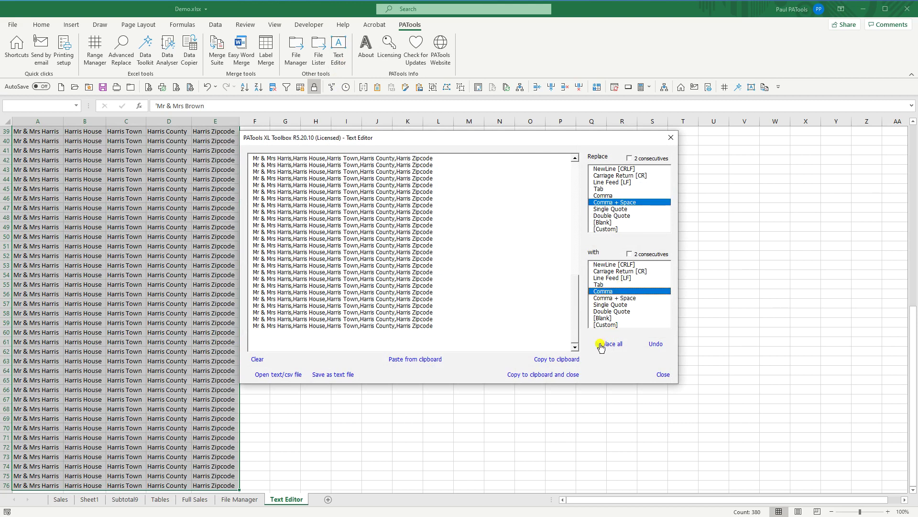
# Copy the converted addresses to the clipboard, close the Text Editor, and paste them into the empty Word document
pyautogui.click(544, 375)
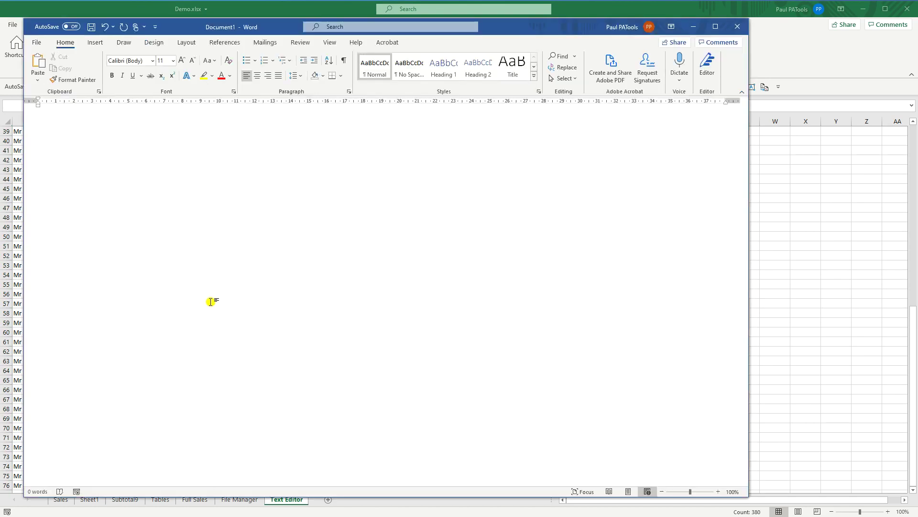
pyautogui.hotkey('ctrl', 'v')
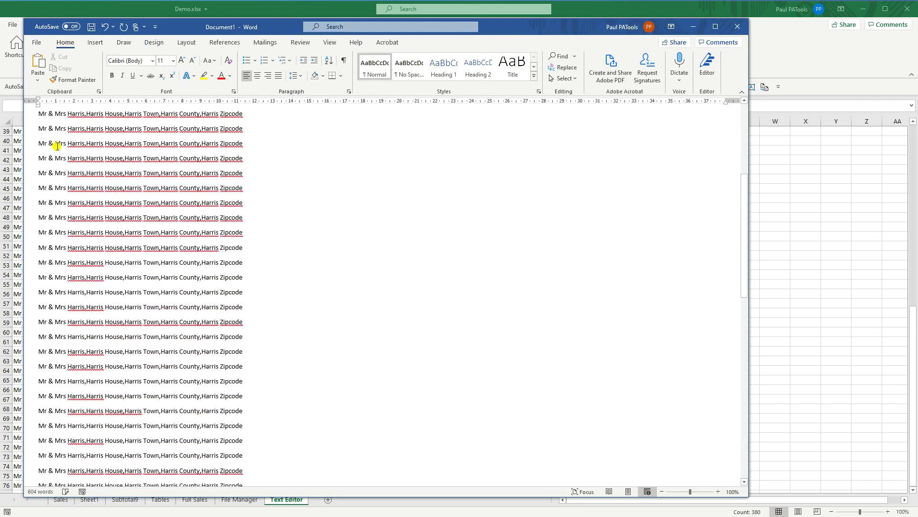
pyautogui.scroll(2, 55, 143)
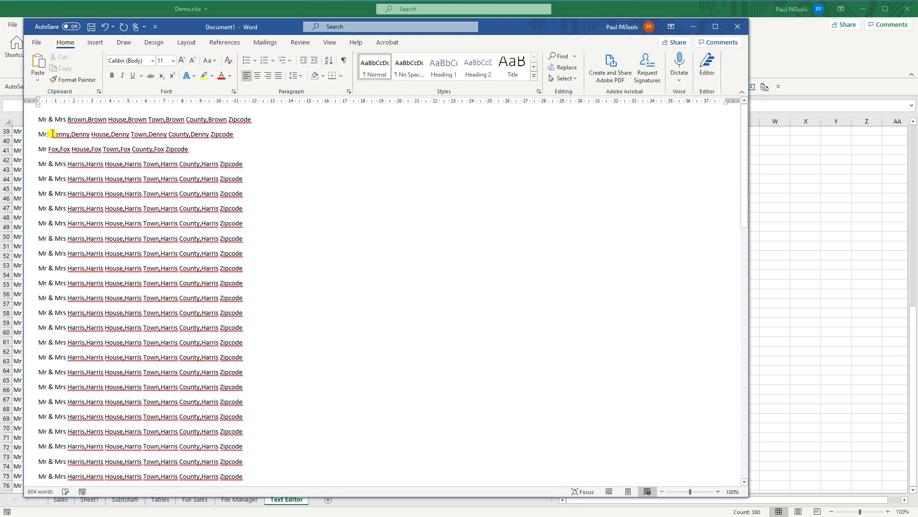
# Insert a space after each of the first two commas in the first address line, keeping the document open
pyautogui.click(88, 120)
pyautogui.click(131, 119)
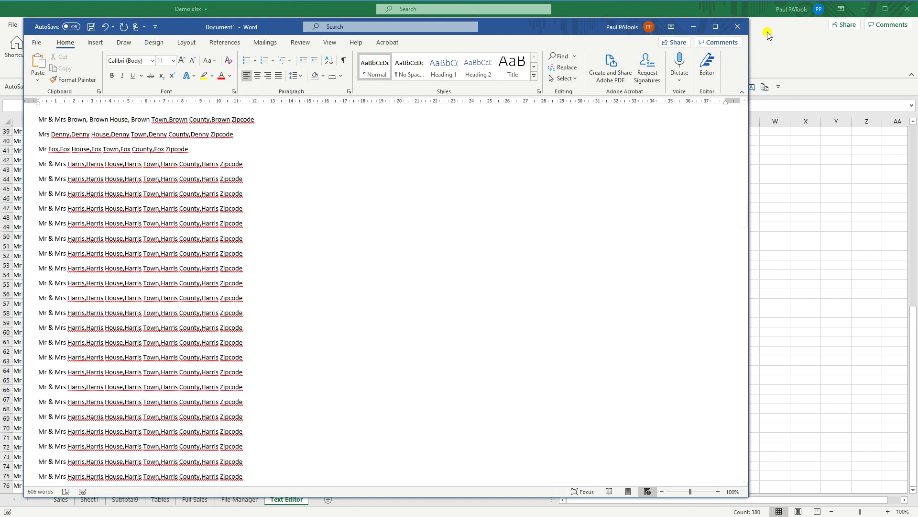
pyautogui.click(737, 28)
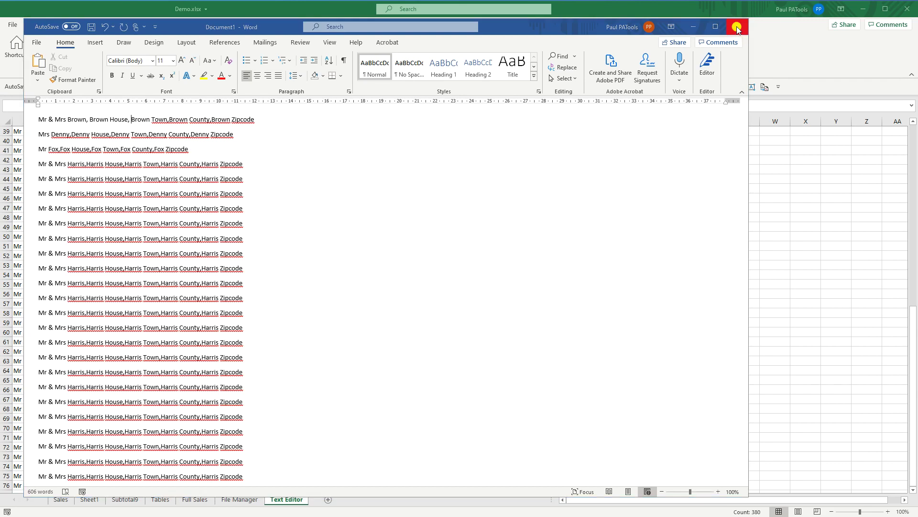
pyautogui.click(476, 315)
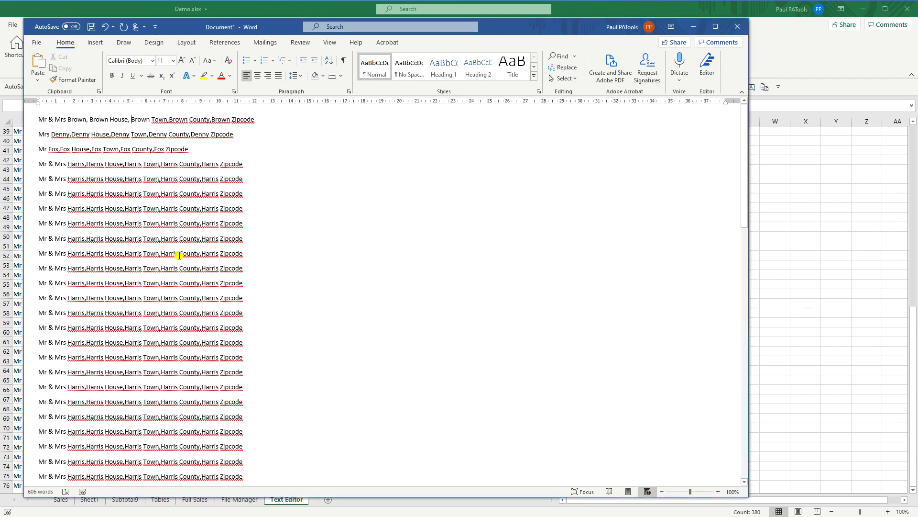
# Copy address lines 4 to 21 from the Word document and paste them into the Text Editor in Excel
pyautogui.click(49, 134)
pyautogui.write('s')
pyautogui.moveTo(37, 166); pyautogui.dragTo(294, 418)
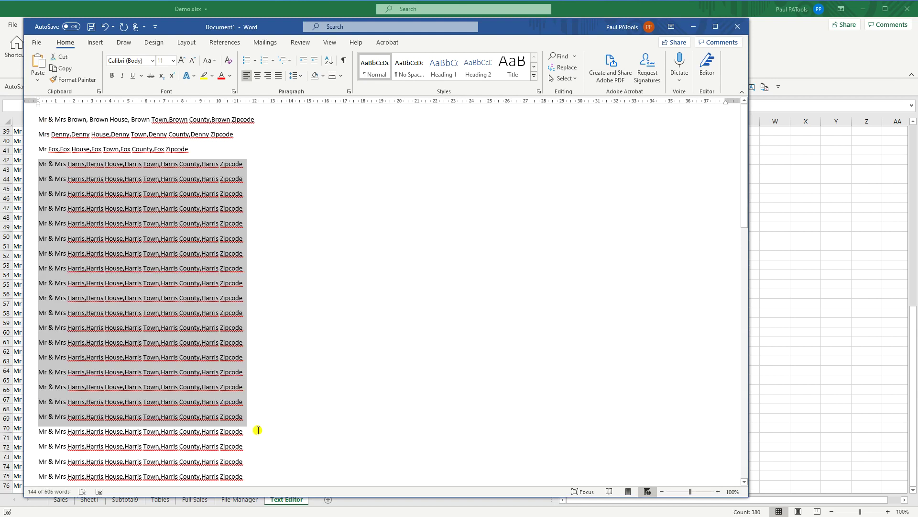
pyautogui.click(808, 46)
pyautogui.click(338, 51)
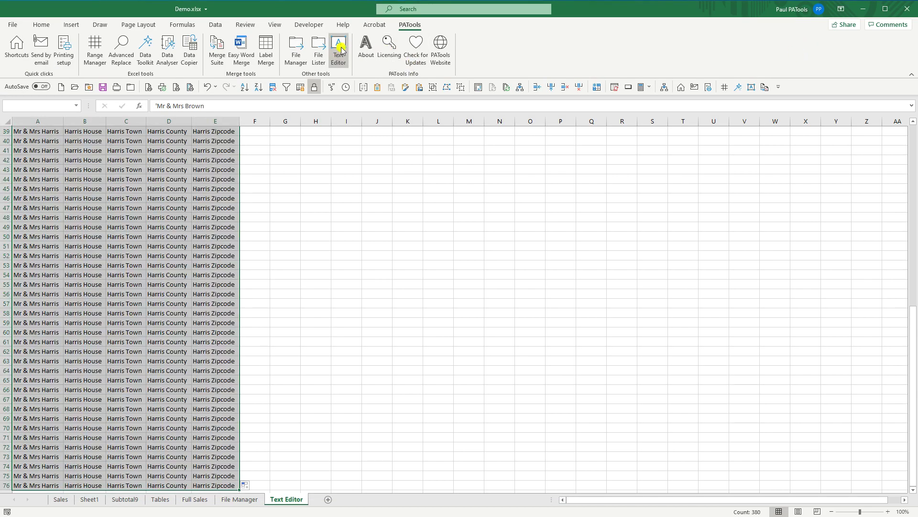
pyautogui.click(427, 360)
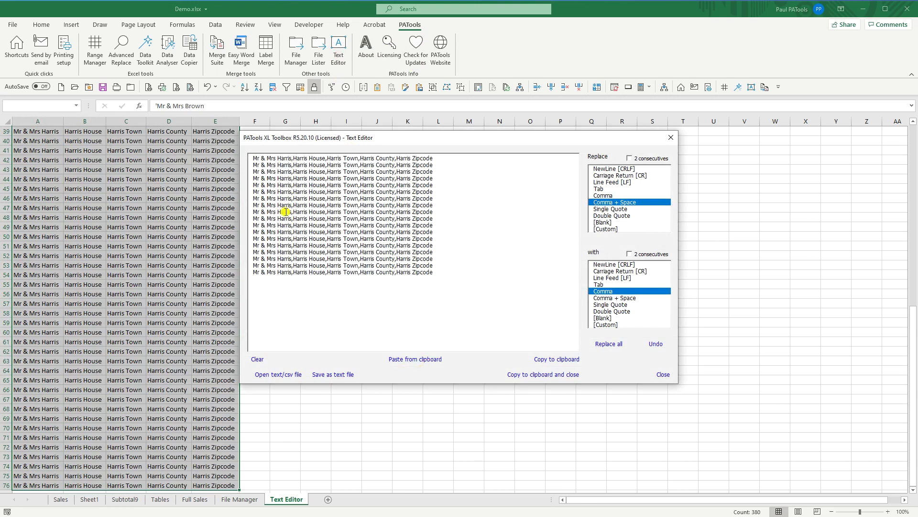
# Replace every Comma in the pasted address lines with Tab
pyautogui.click(602, 196)
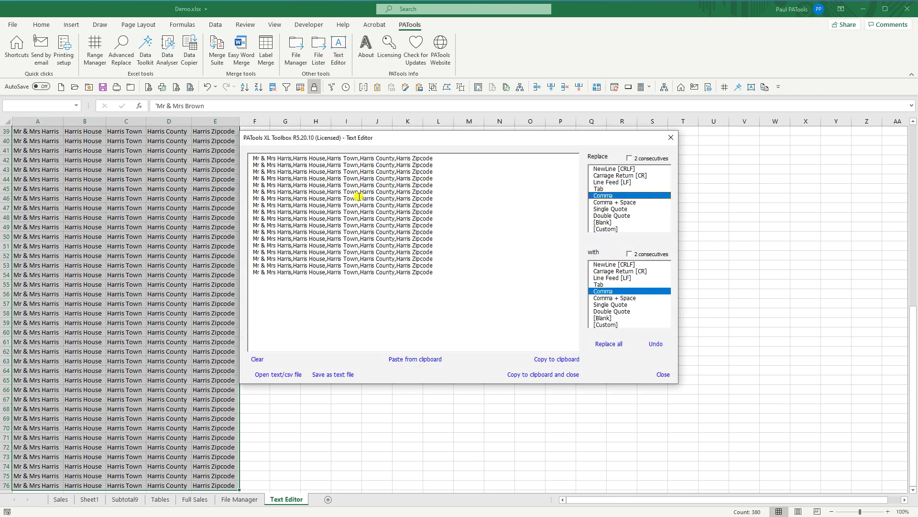
pyautogui.click(602, 285)
pyautogui.click(612, 344)
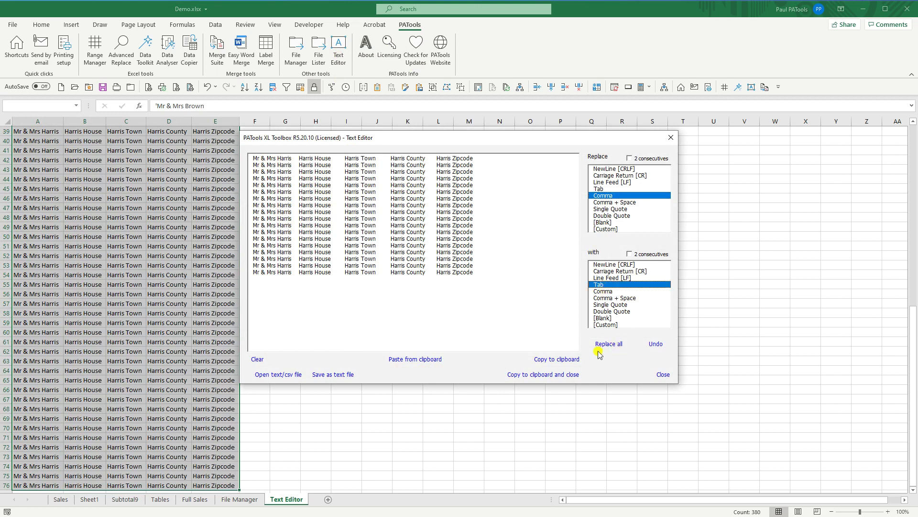
# Copy the tab-separated addresses to the clipboard, close the Text Editor, and paste them into Sheet1 at cell A4
pyautogui.click(564, 375)
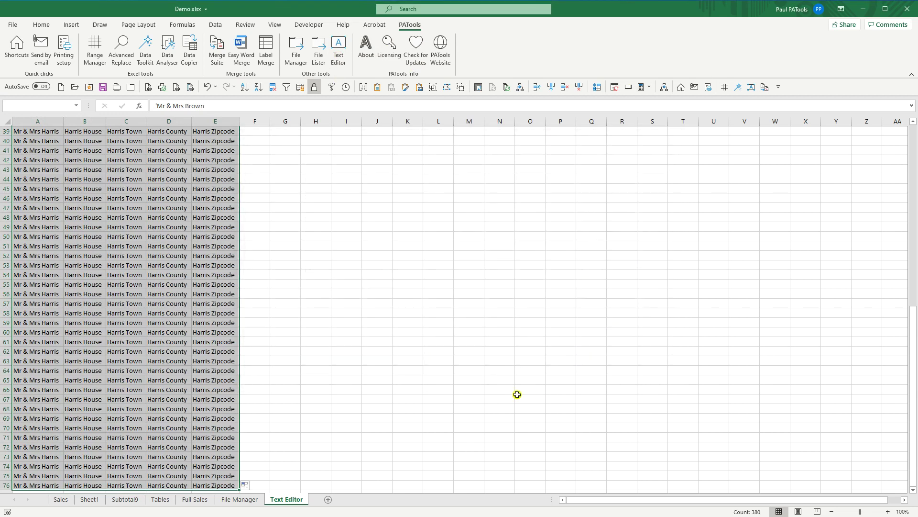
pyautogui.click(89, 499)
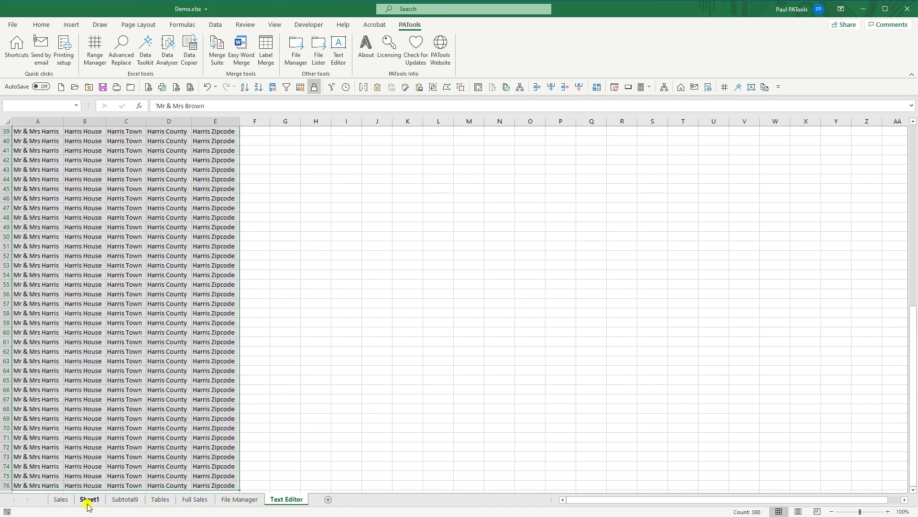
pyautogui.click(34, 160)
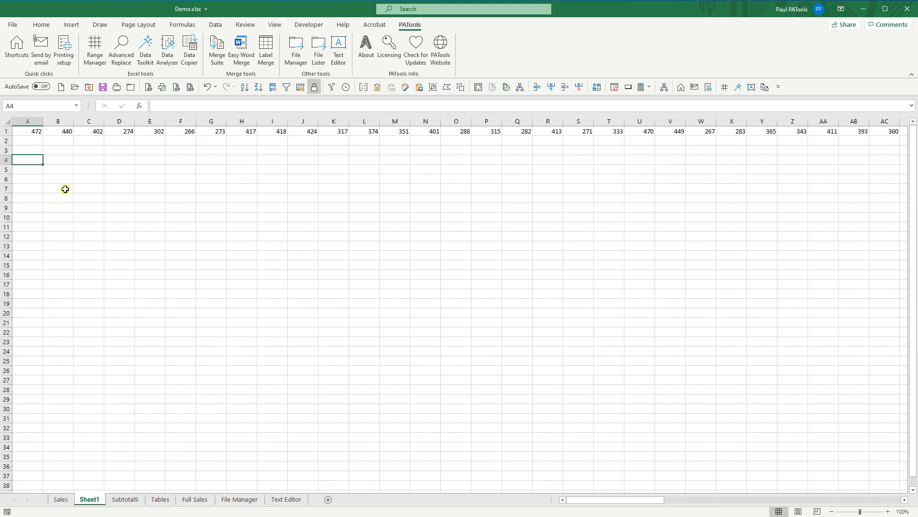
pyautogui.hotkey('ctrl', 'v')
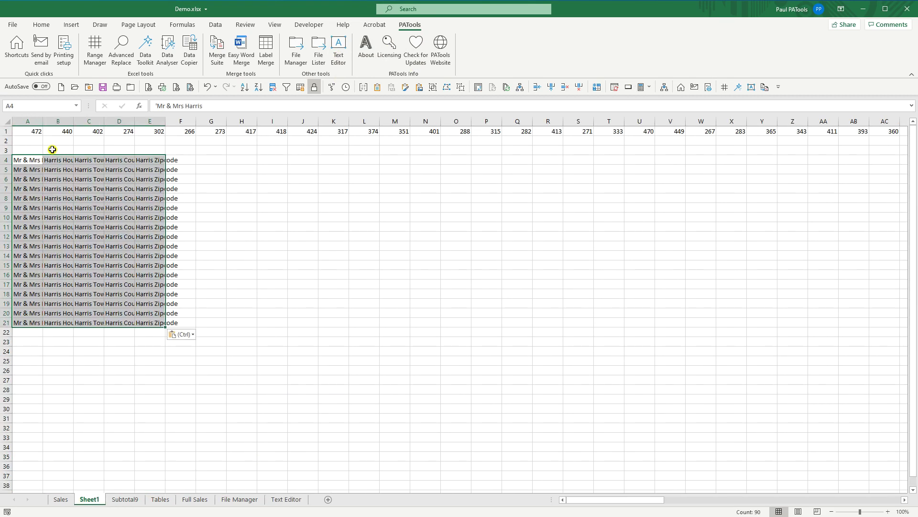
# Adjust the widths of columns A to F on Sheet1 to fit their contents
pyautogui.moveTo(43, 121); pyautogui.dragTo(62, 120)
pyautogui.click(97, 122)
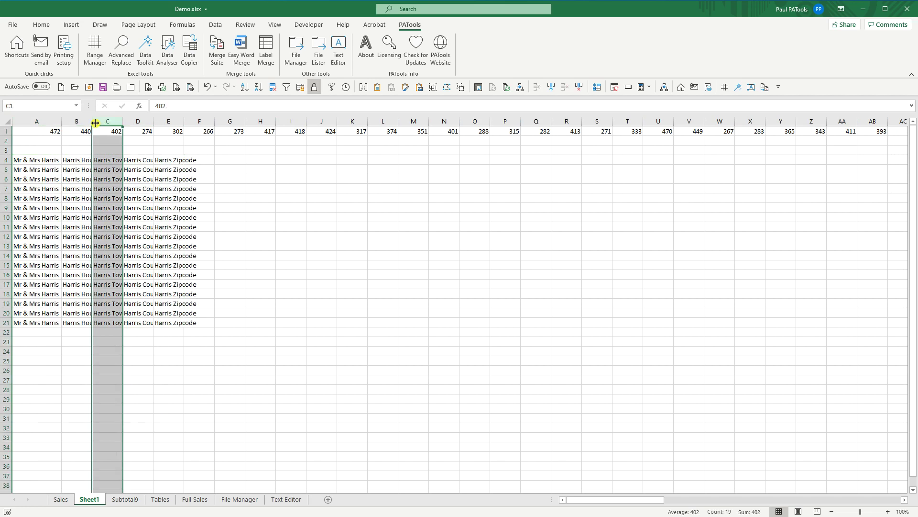
pyautogui.doubleClick(95, 123)
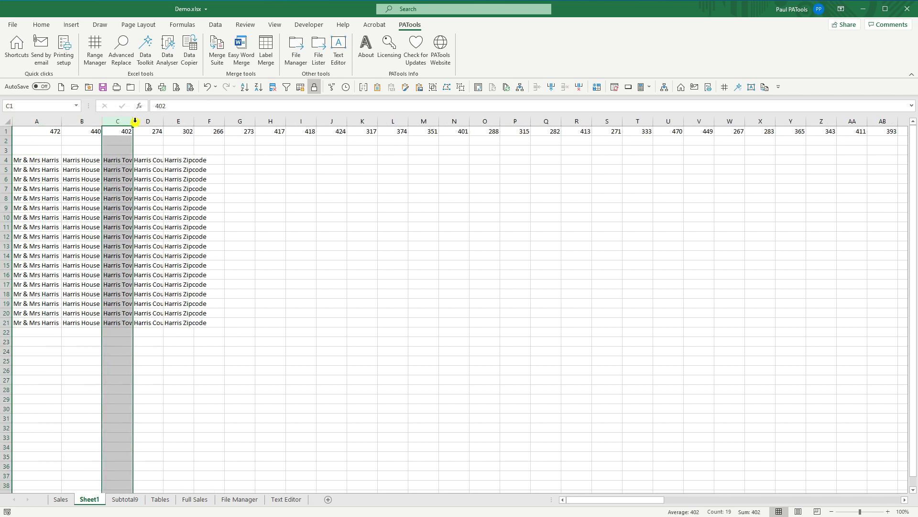
pyautogui.doubleClick(133, 121)
pyautogui.moveTo(155, 121); pyautogui.dragTo(215, 122)
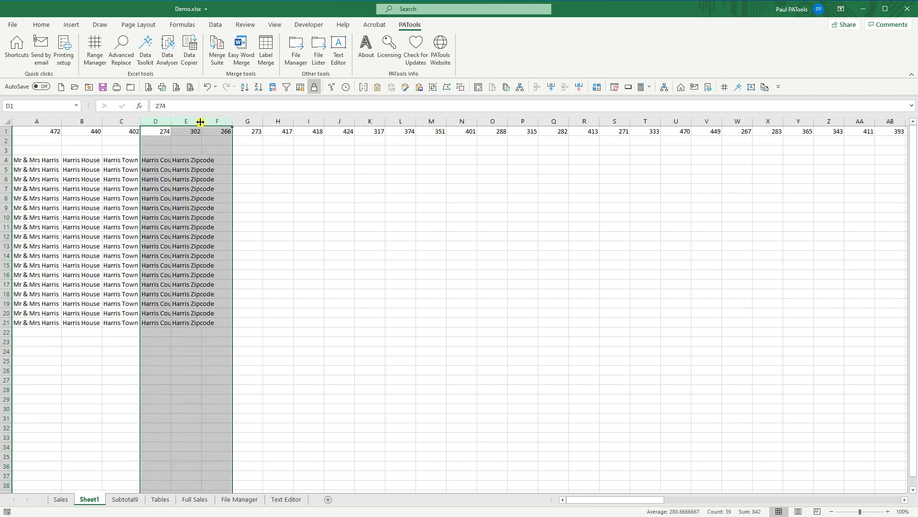
pyautogui.doubleClick(200, 122)
pyautogui.click(166, 178)
# Check the separated address fields in cells A4 to E4, and briefly open the Text Editor to review its replacement options
pyautogui.click(40, 157)
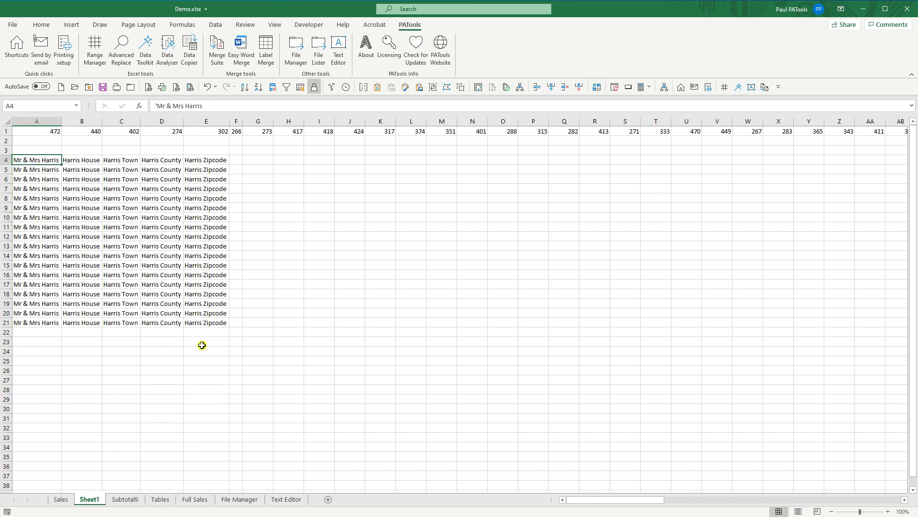
pyautogui.click(86, 160)
pyautogui.click(109, 161)
pyautogui.click(157, 160)
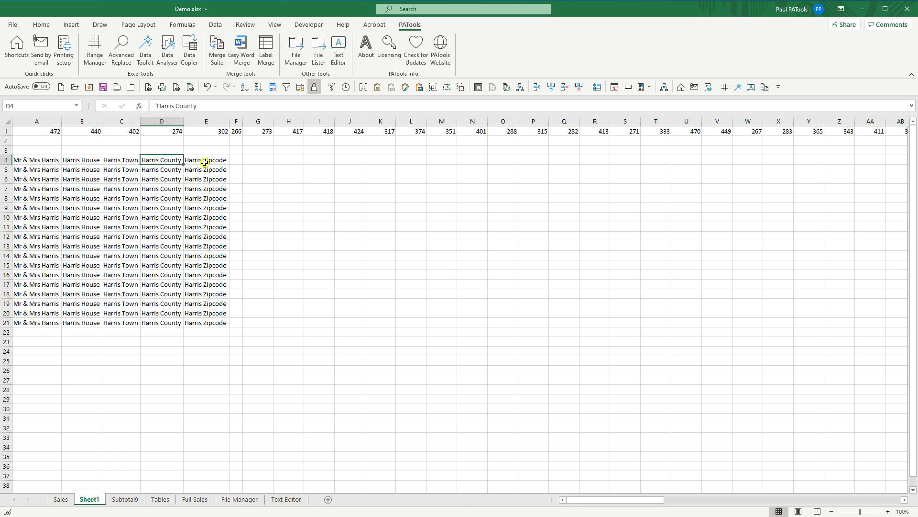
pyautogui.click(204, 162)
pyautogui.click(338, 48)
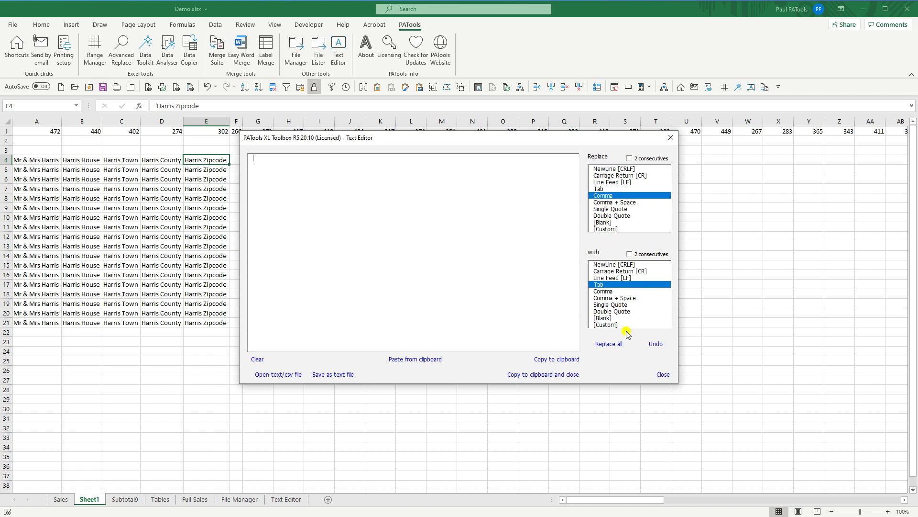
pyautogui.click(662, 374)
# Copy the sales figures in C4:K12 on the Sales sheet and paste them into the Text Editor
pyautogui.click(61, 500)
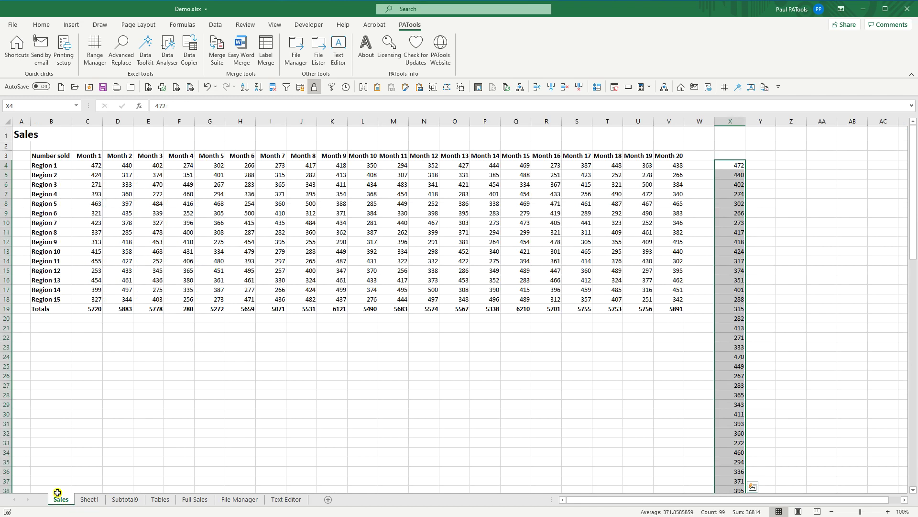
pyautogui.moveTo(92, 164); pyautogui.dragTo(340, 239)
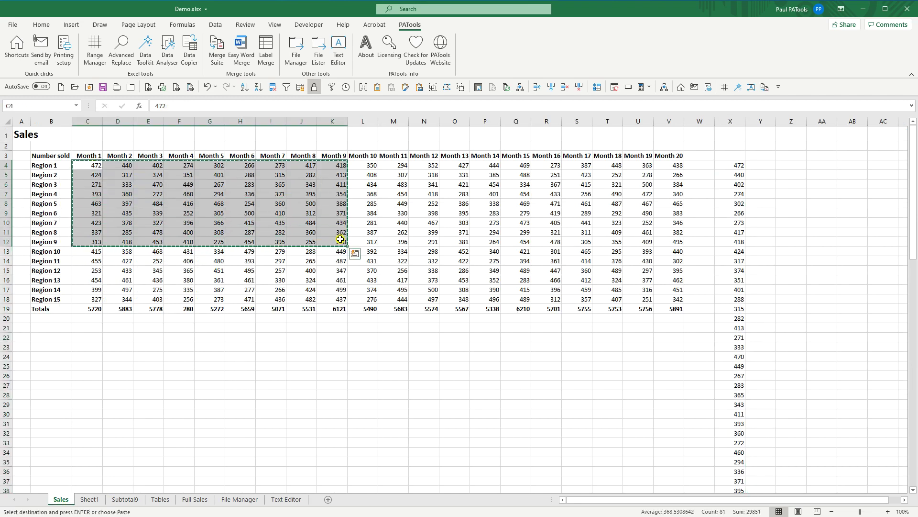
pyautogui.click(339, 48)
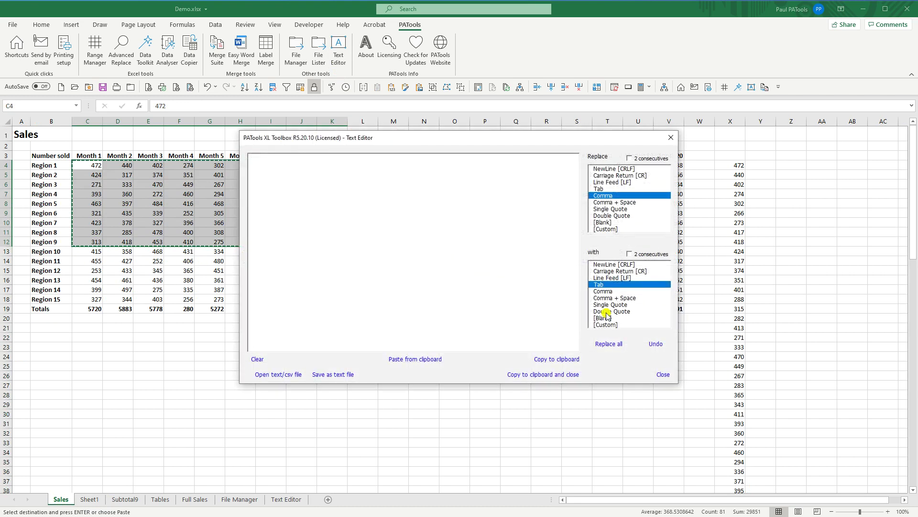
pyautogui.click(416, 359)
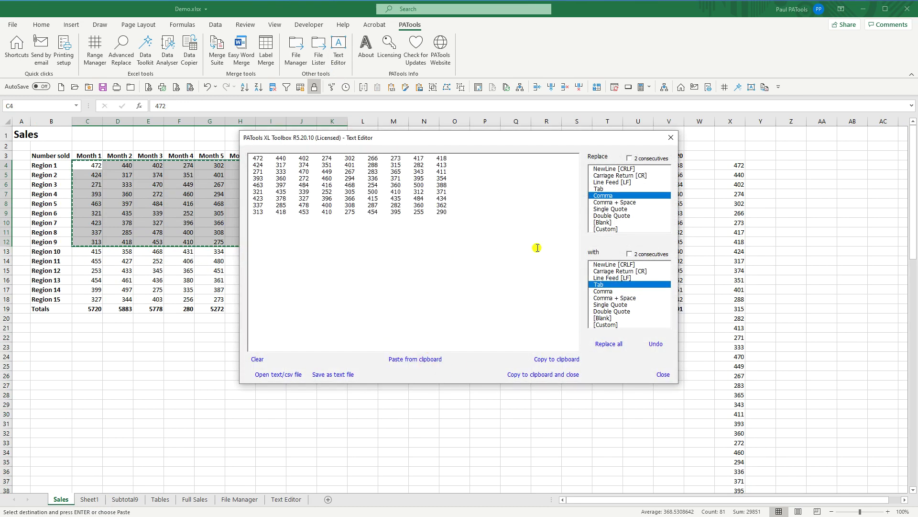
# Replace every Tab in the sales figures with 2 consecutive Tabs
pyautogui.click(599, 189)
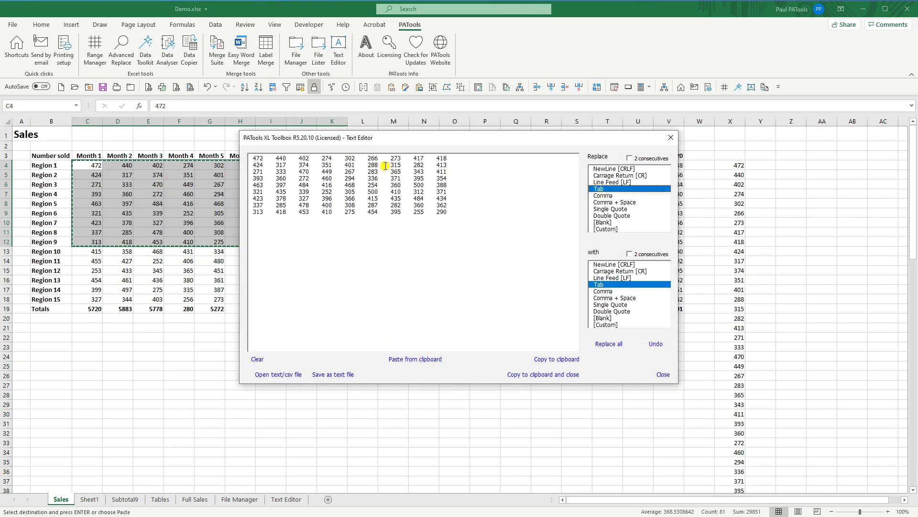
pyautogui.click(649, 254)
pyautogui.click(614, 344)
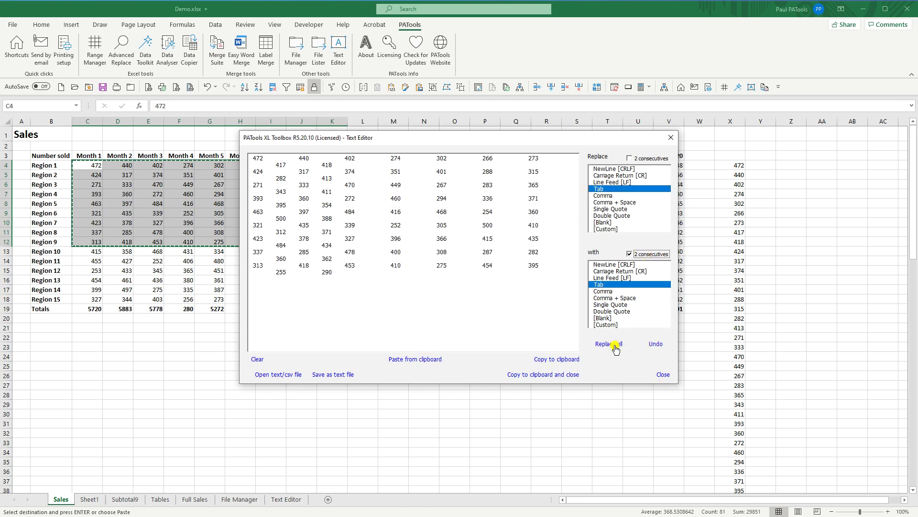
# Copy the double-tabbed figures to the clipboard, close the Text Editor, paste them at C22, and check the column spacing in row 22
pyautogui.click(548, 376)
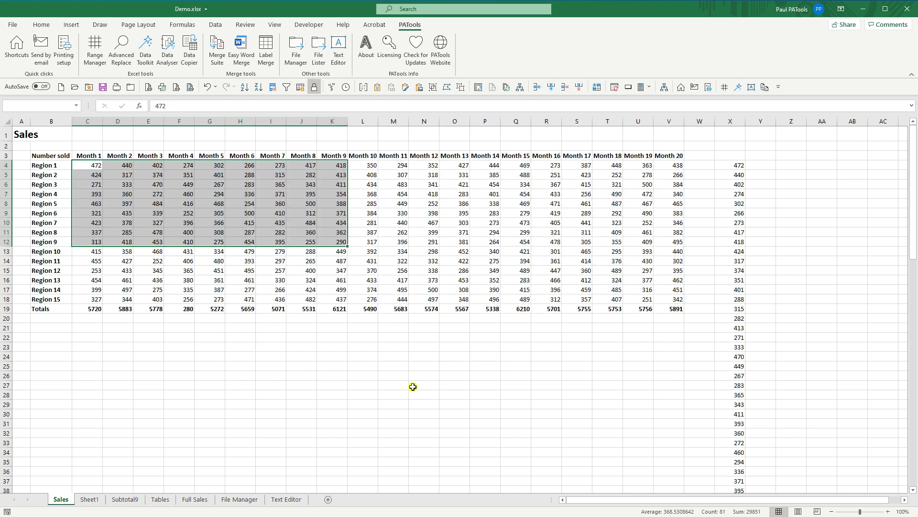
pyautogui.click(92, 334)
pyautogui.hotkey('ctrl', 'v')
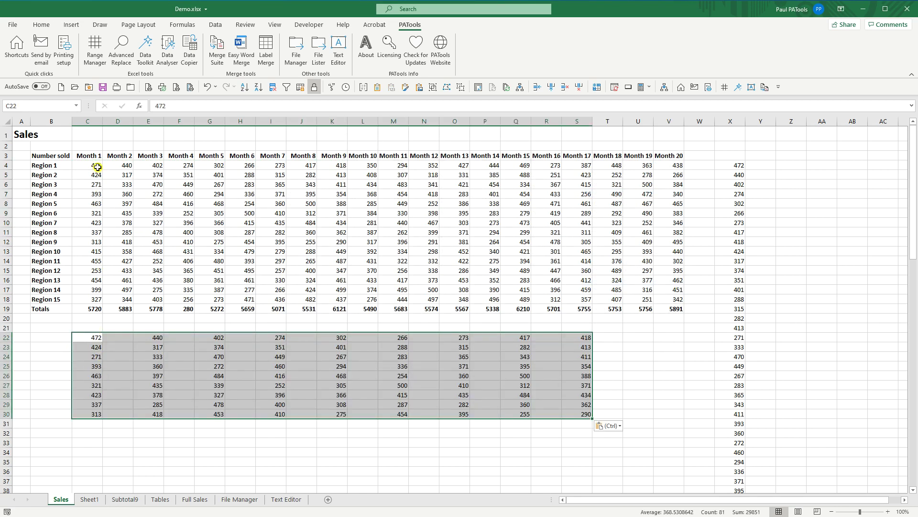
pyautogui.click(127, 335)
pyautogui.click(176, 337)
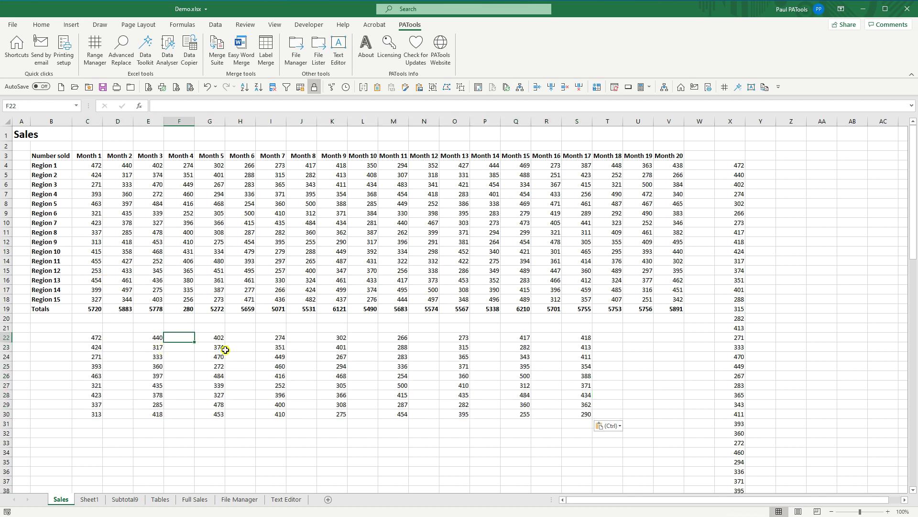
# Select the original sales figures in C4:K12, open the Text Editor to review its 2 consecutives options, and close it
pyautogui.moveTo(95, 169); pyautogui.dragTo(330, 242)
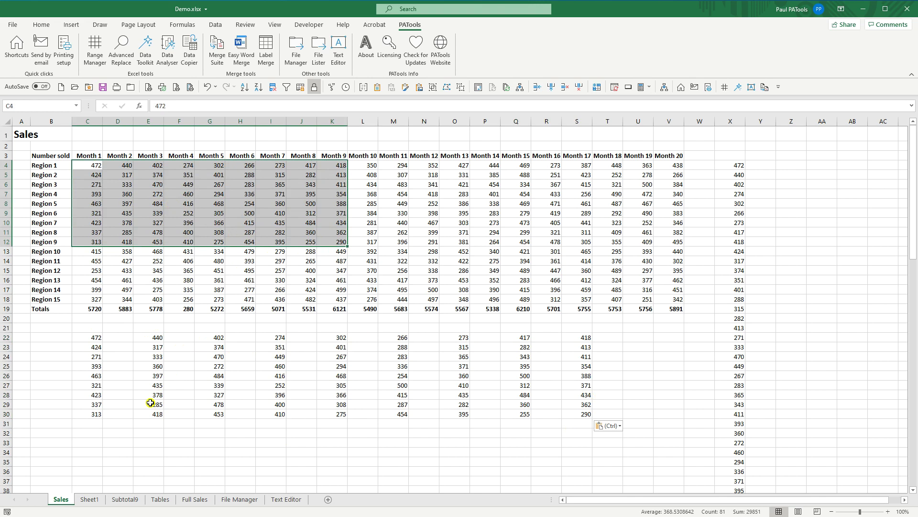
pyautogui.click(338, 48)
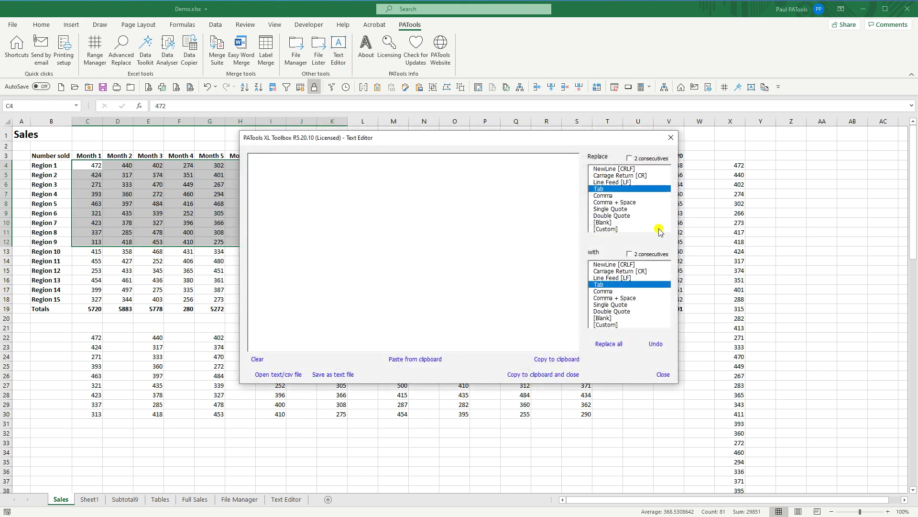
pyautogui.moveTo(646, 140); pyautogui.dragTo(649, 142)
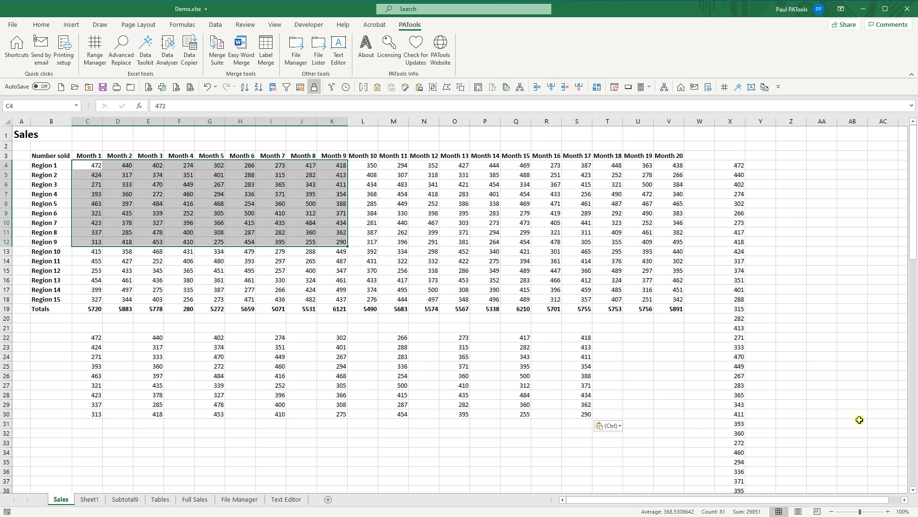